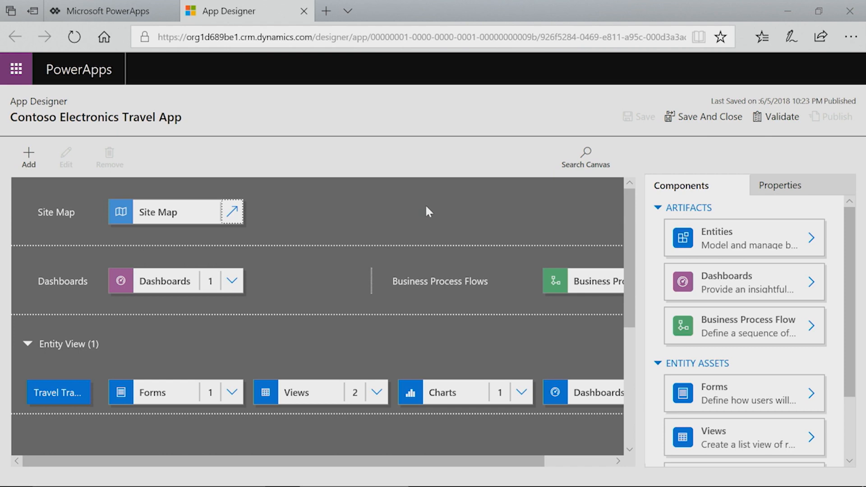
# Show the business process flows available for the Contoso Electronics Travel App
pyautogui.moveTo(491, 462); pyautogui.dragTo(559, 464)
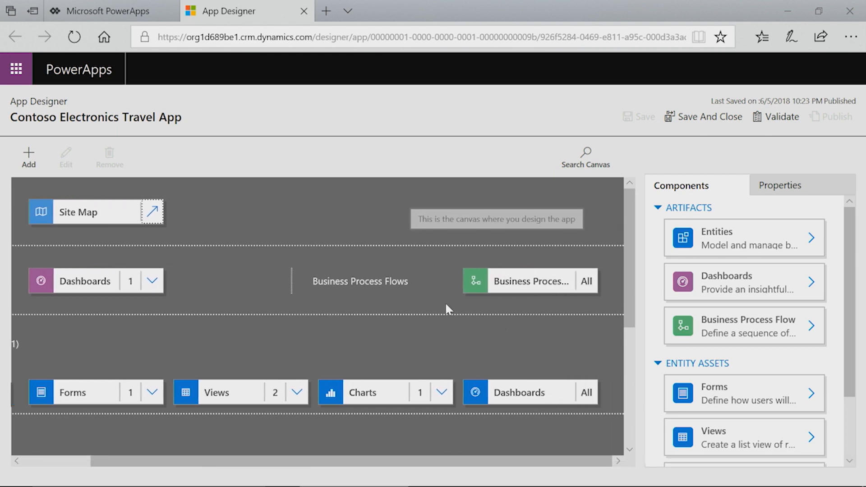
pyautogui.click(553, 286)
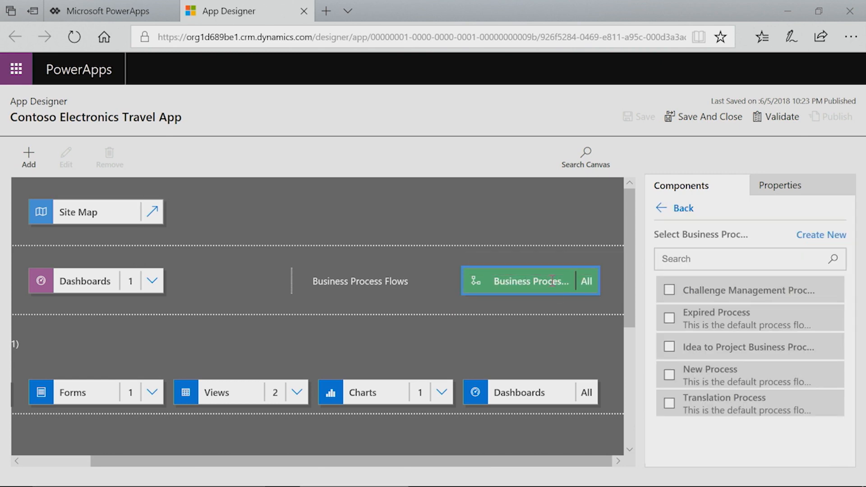
pyautogui.click(816, 239)
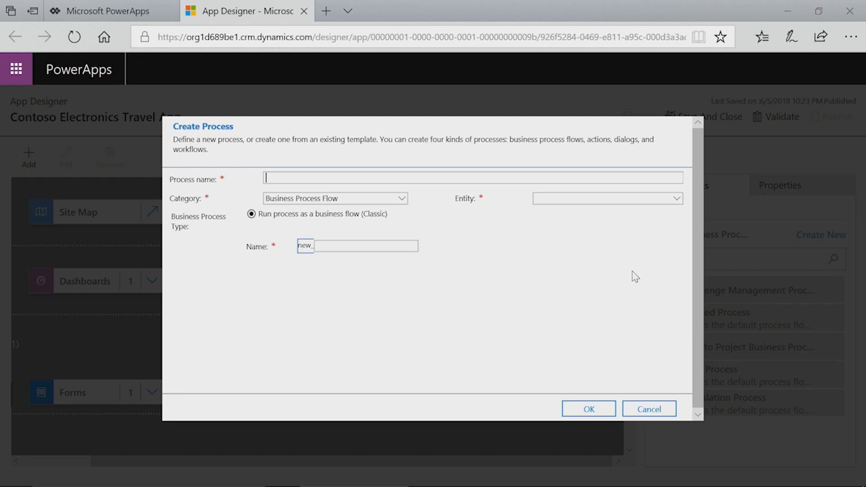
pyautogui.write('Bill a cust')
pyautogui.write('omer')
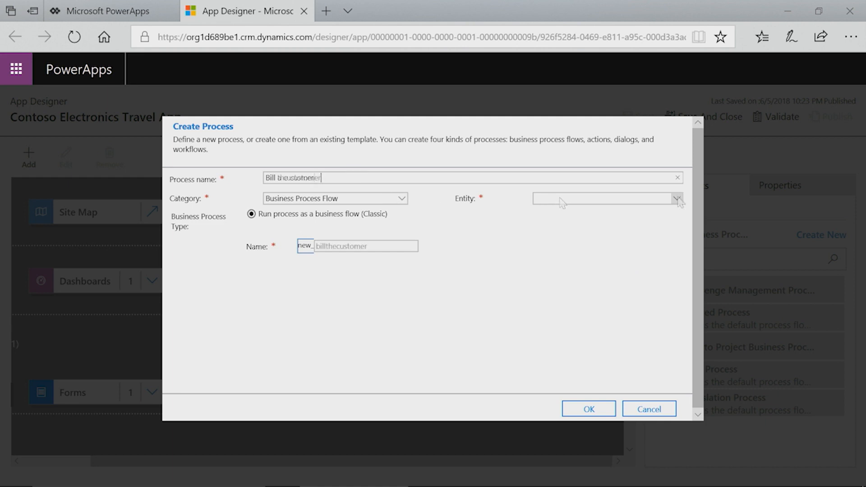
pyautogui.click(677, 198)
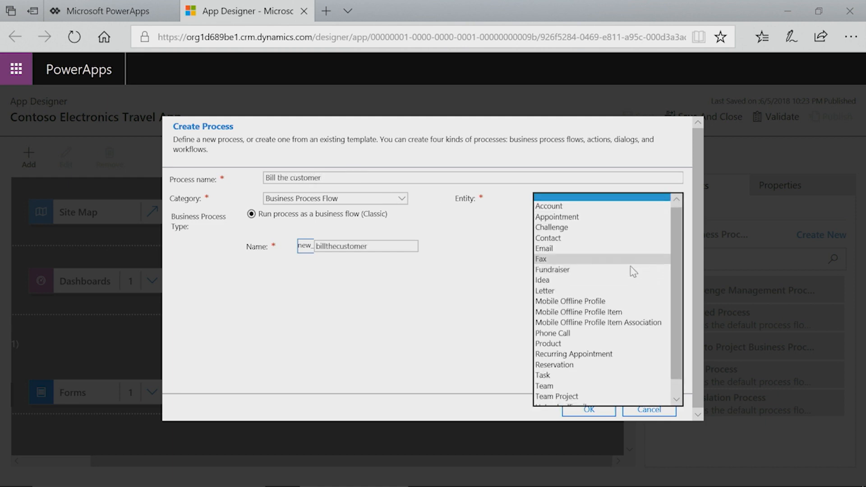
pyautogui.scroll(-1, 634, 271)
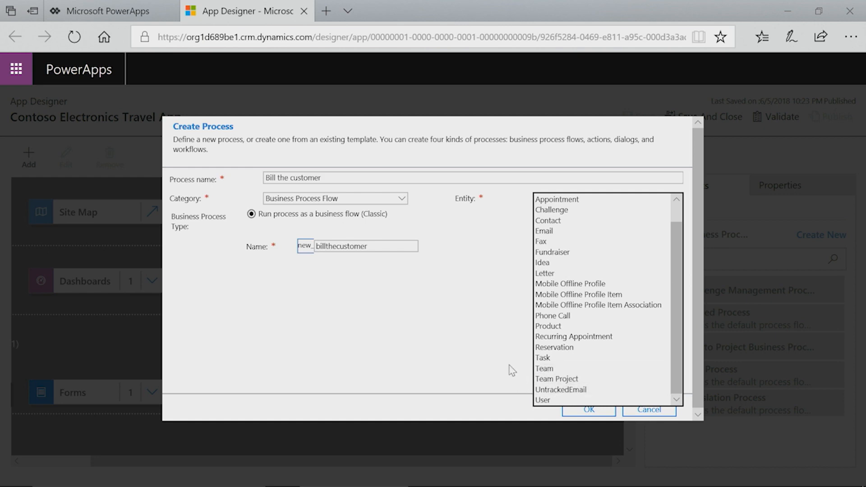
pyautogui.click(515, 321)
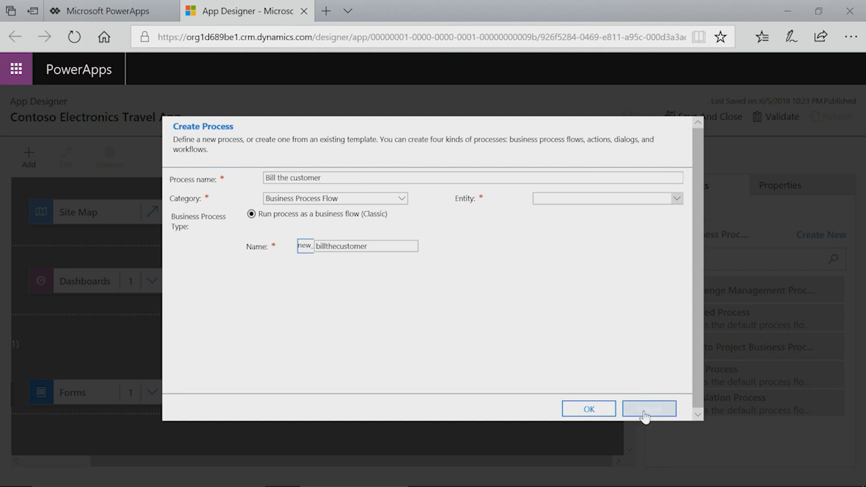
pyautogui.click(644, 410)
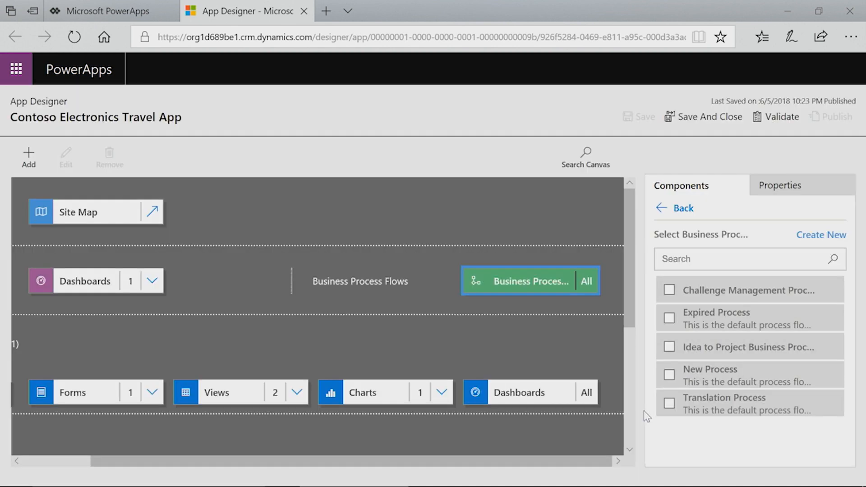
# Switch to the PowerApps apps page and open the Travel Tracker entity's definition through the advanced solution view
pyautogui.click(119, 11)
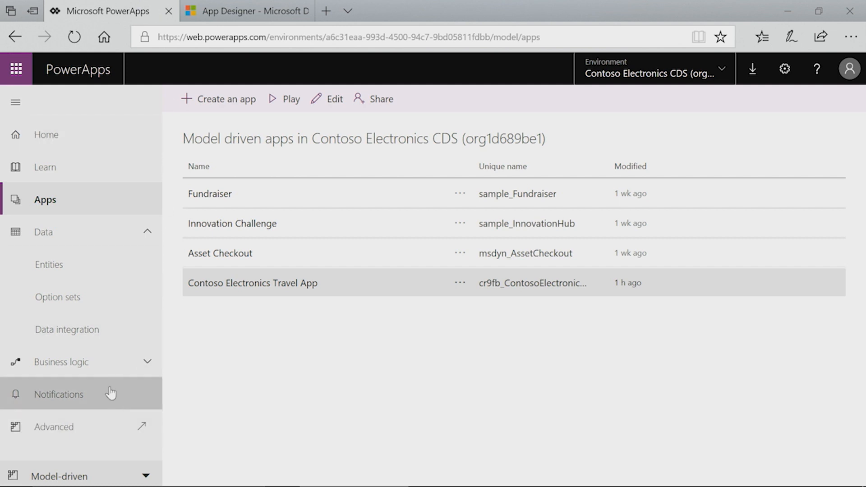
pyautogui.click(87, 437)
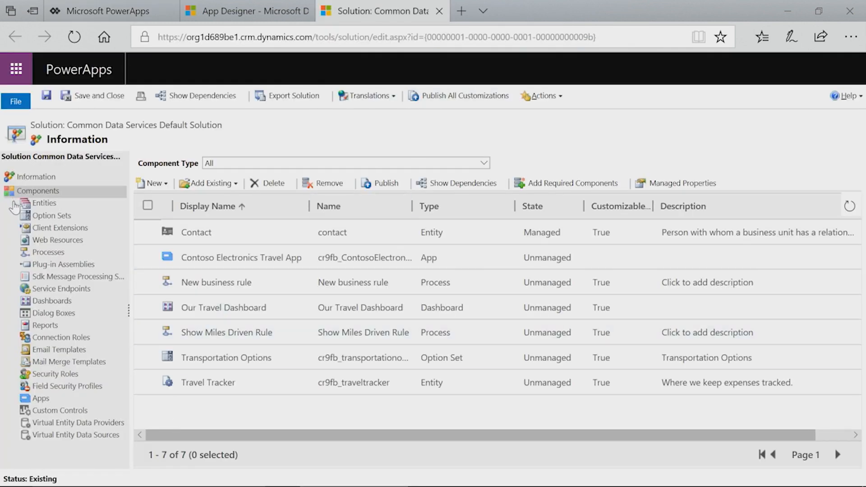
pyautogui.click(13, 204)
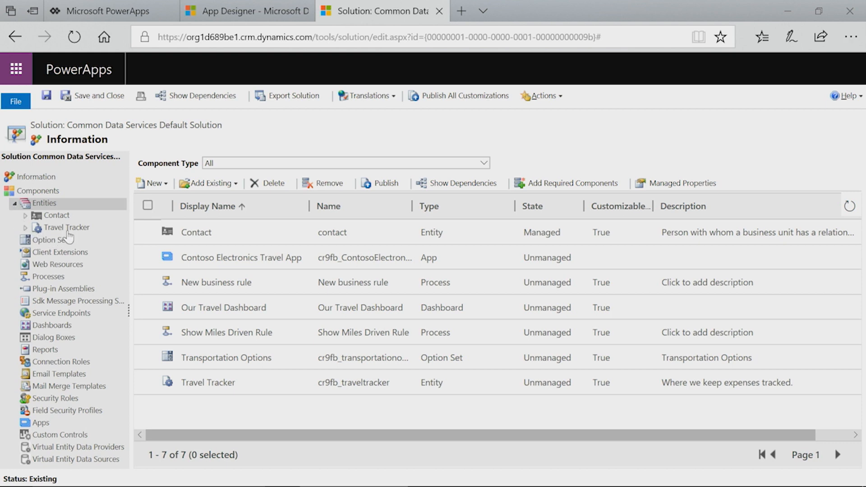
pyautogui.click(70, 229)
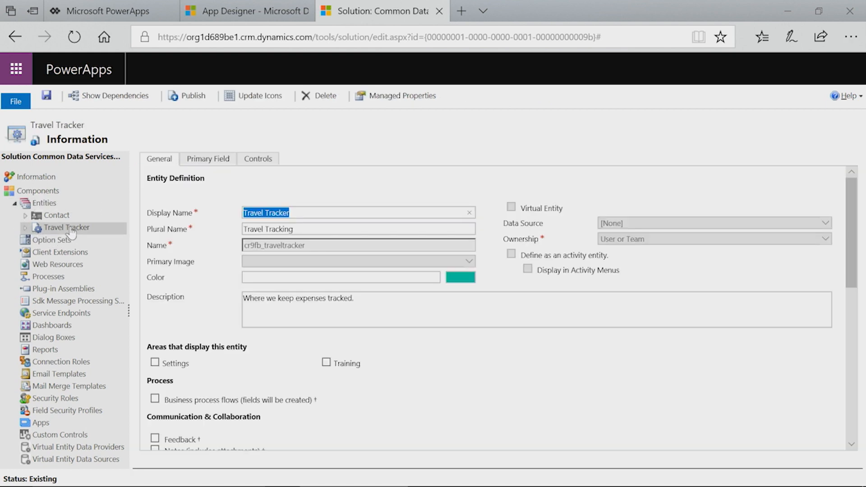
# Enable business process flows for the Travel Tracker entity
pyautogui.scroll(-1, 252, 374)
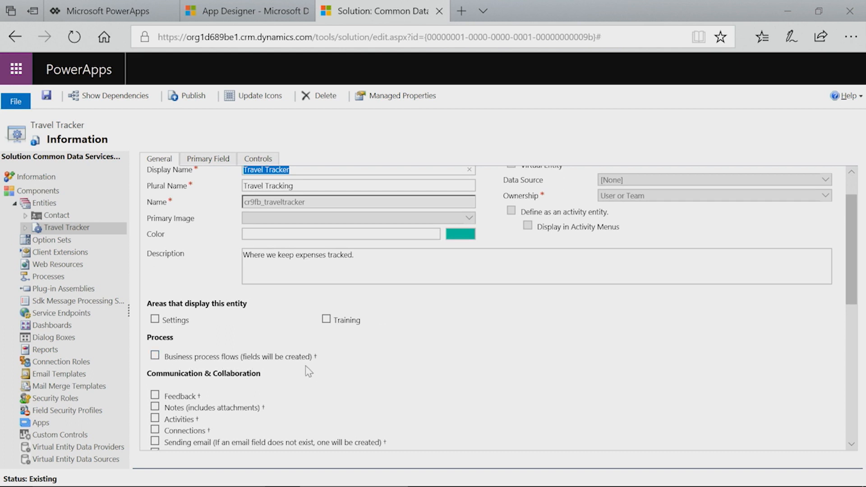
pyautogui.click(154, 355)
pyautogui.scroll(1, 223, 270)
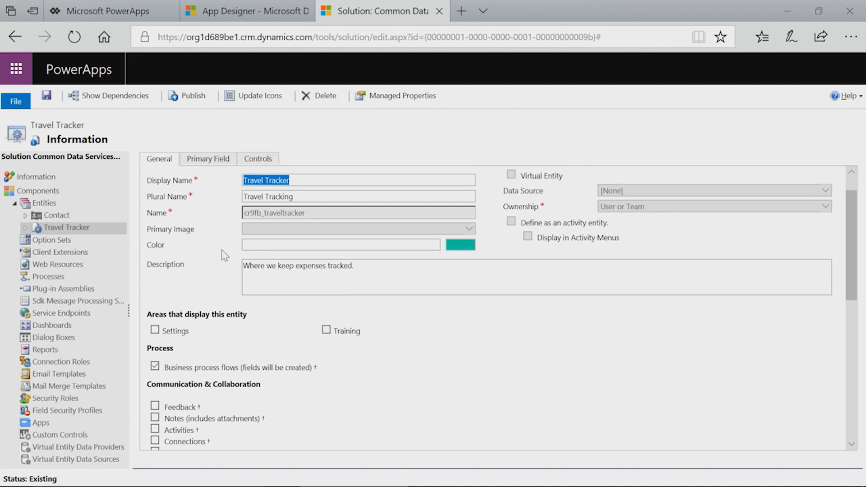
# Save the Travel Tracker entity and publish its customizations
pyautogui.click(190, 102)
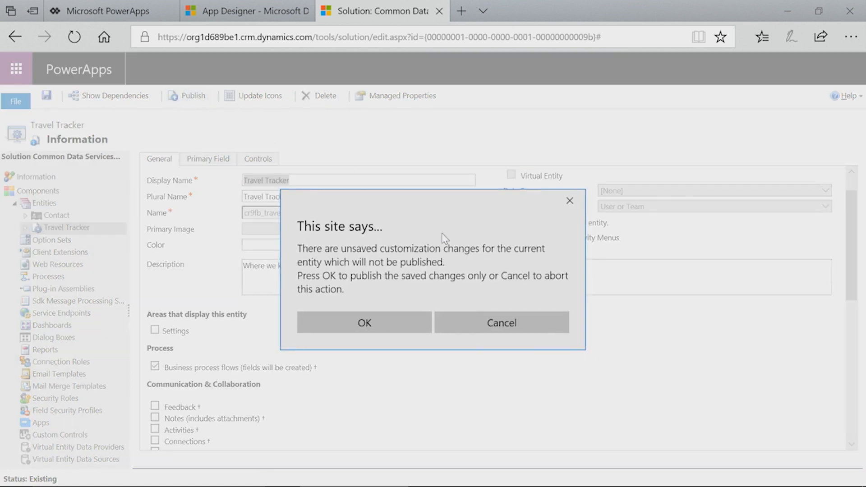
pyautogui.click(499, 328)
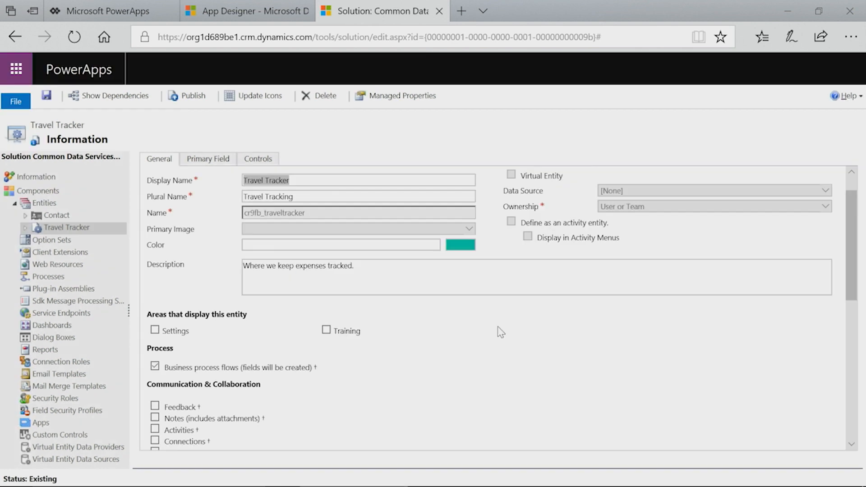
pyautogui.click(47, 96)
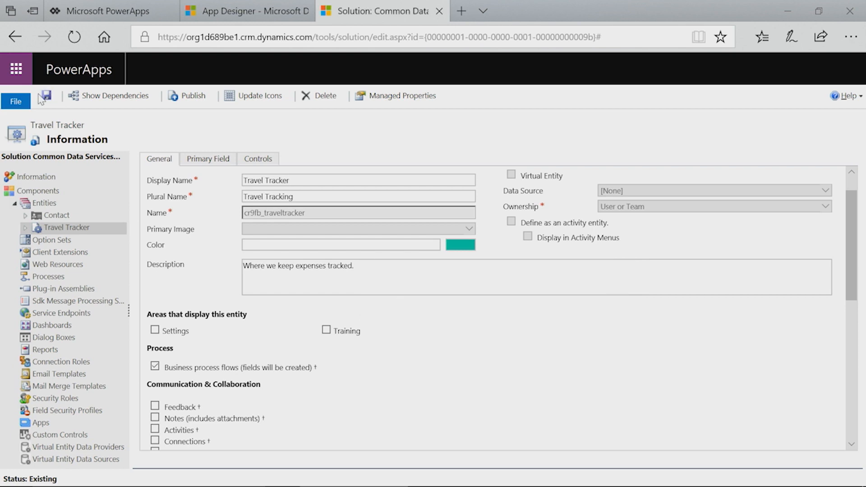
pyautogui.click(197, 101)
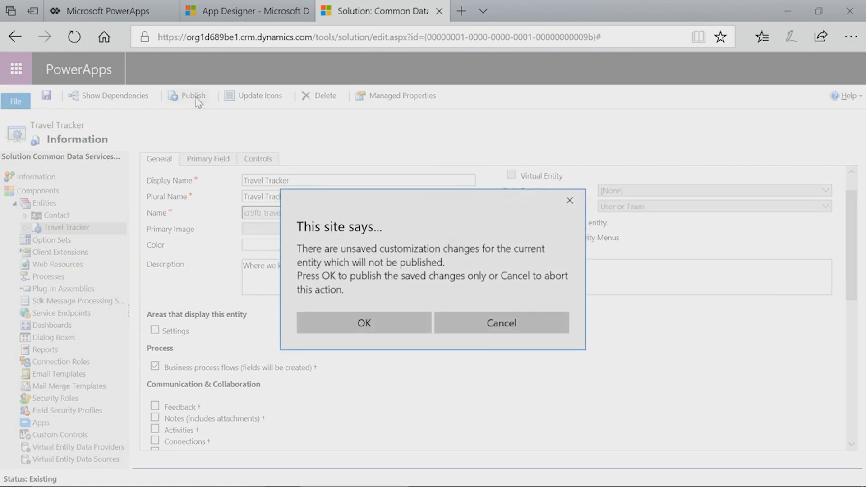
pyautogui.click(389, 321)
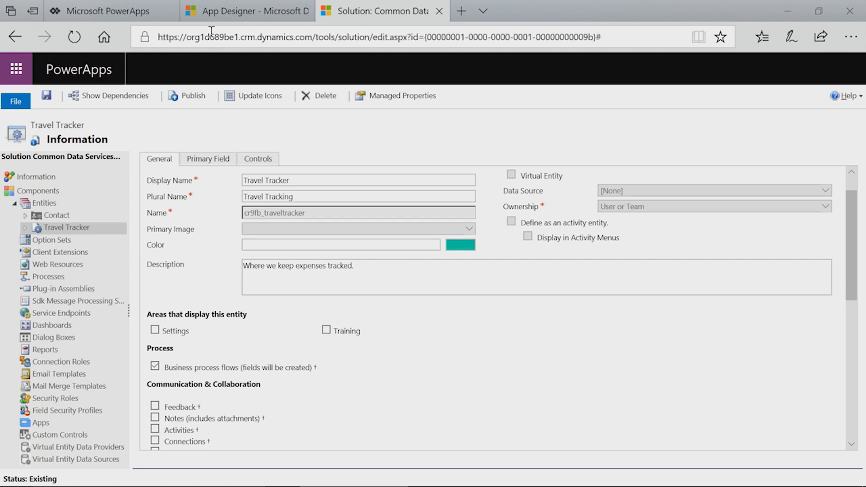
# Return to the App Designer and start a new business process flow based on the Travel Tracker entity
pyautogui.click(231, 12)
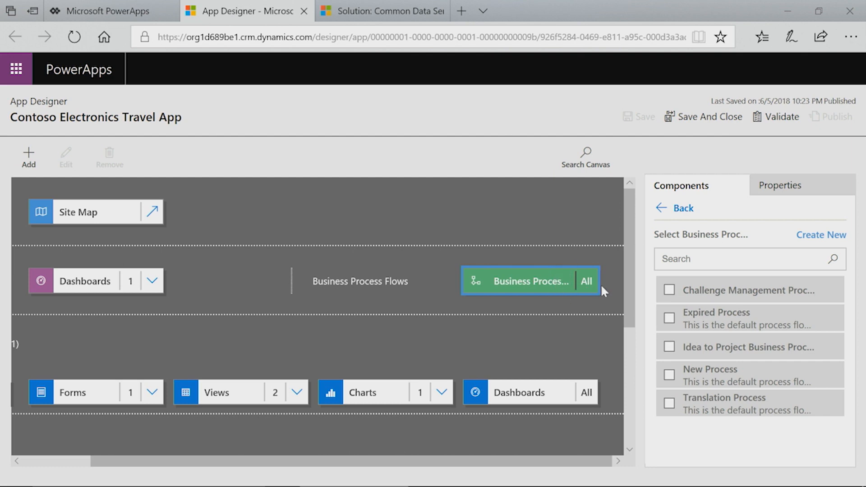
pyautogui.click(821, 235)
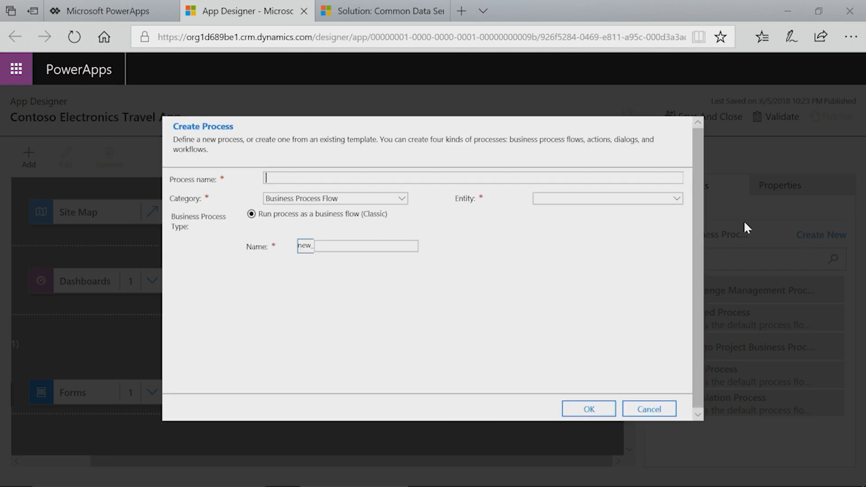
pyautogui.click(676, 198)
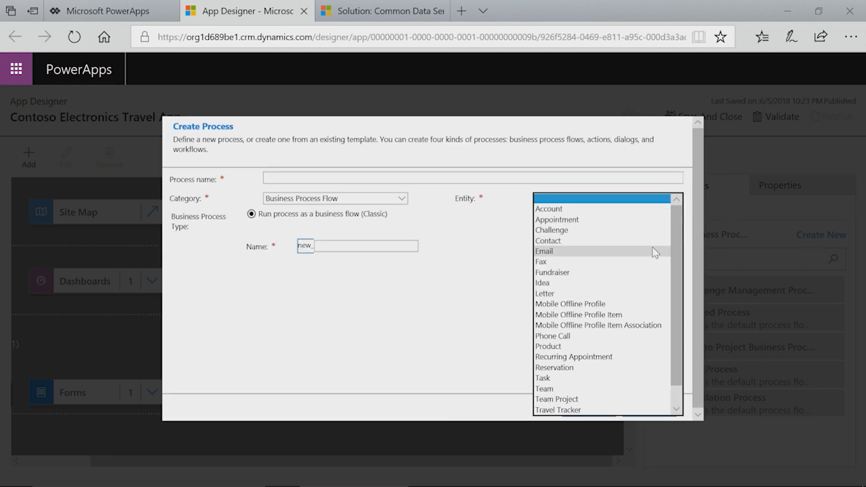
pyautogui.scroll(-1, 641, 280)
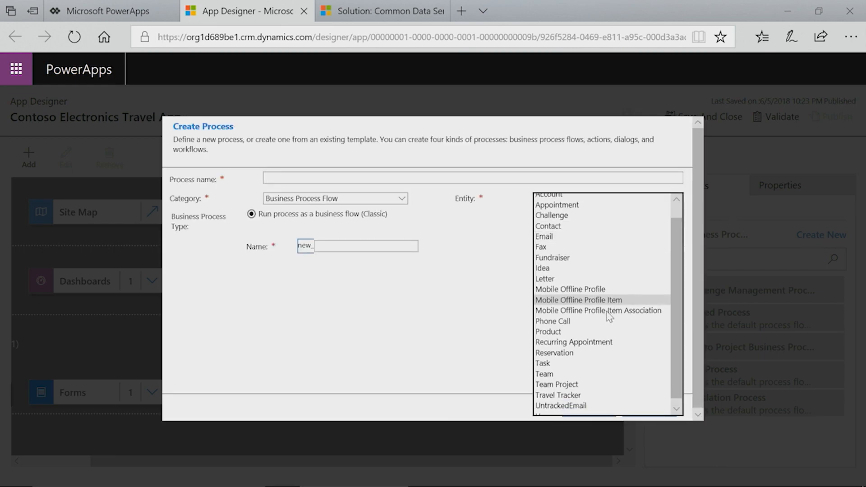
pyautogui.click(571, 390)
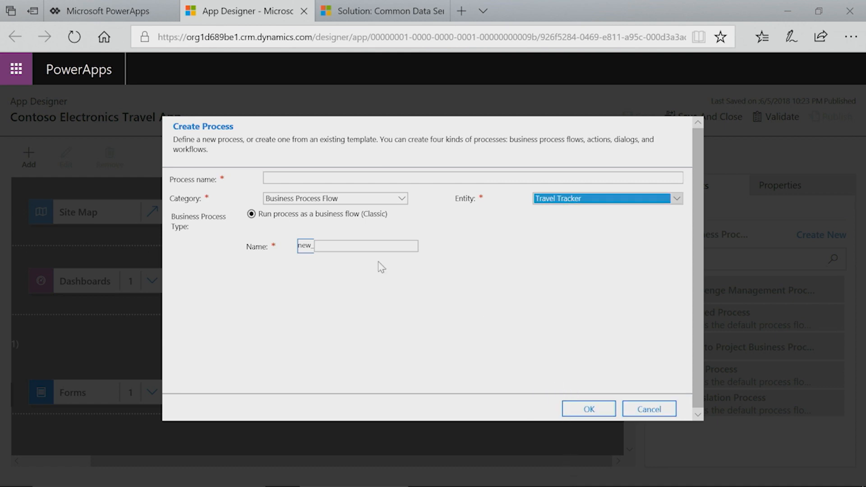
# Name the new process "Bill The Customer" and create it
pyautogui.click(281, 178)
pyautogui.write('Bill Time ')
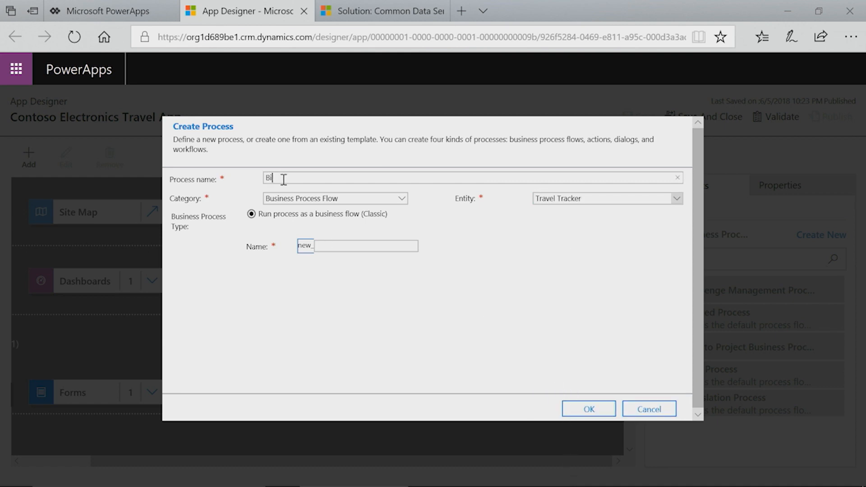
pyautogui.write('Custtom')
pyautogui.press('BackSpace')
pyautogui.press('BackSpace')
pyautogui.press('BackSpace')
pyautogui.press('BackSpace')
pyautogui.press('BackSpace')
pyautogui.write('stomer')
pyautogui.click(383, 246)
pyautogui.click(594, 410)
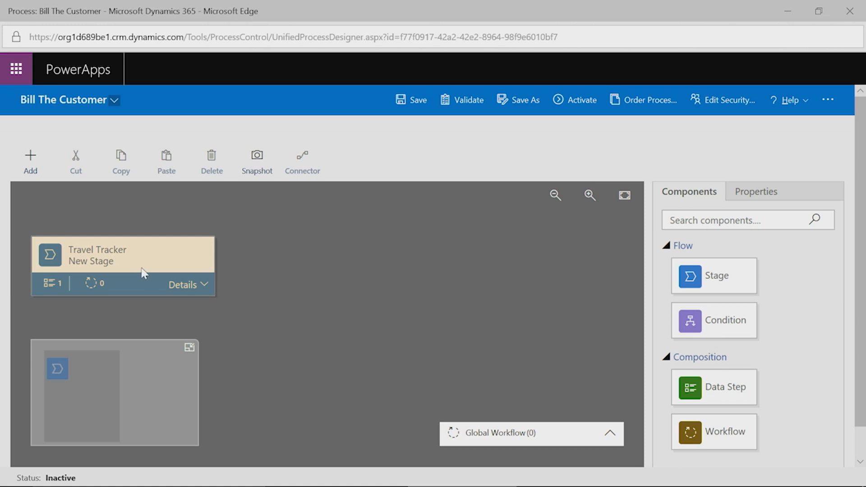
# Set the Travel Tracker stage's display name to "Is it billable?" and leave its category blank
pyautogui.click(132, 261)
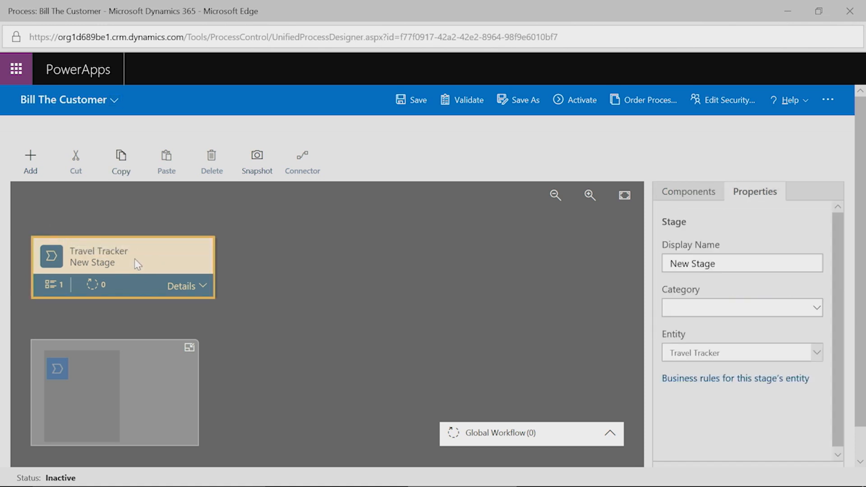
pyautogui.click(791, 269)
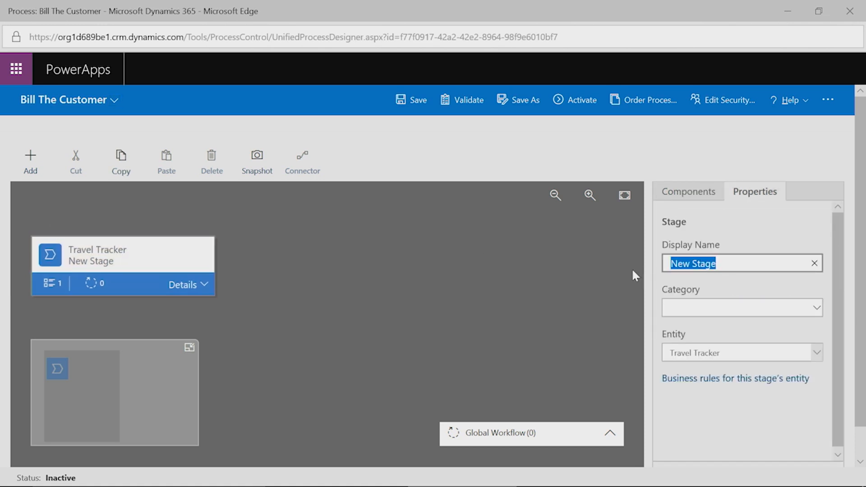
pyautogui.write('I')
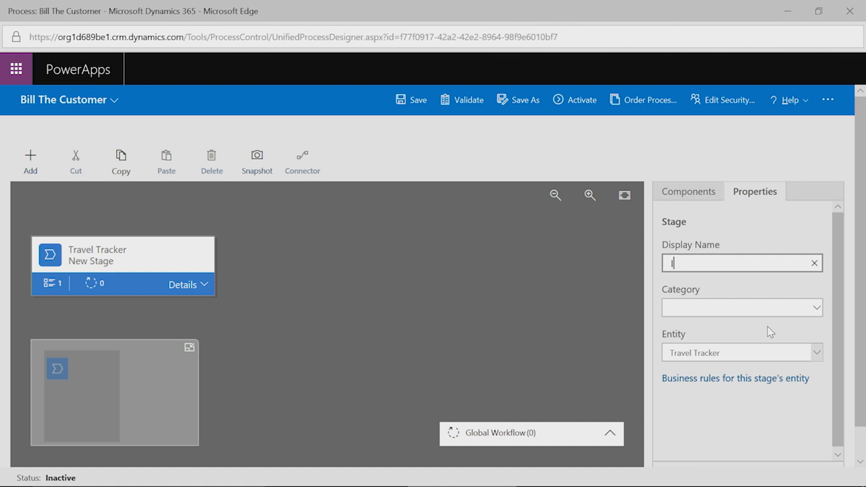
pyautogui.write('s it billable?')
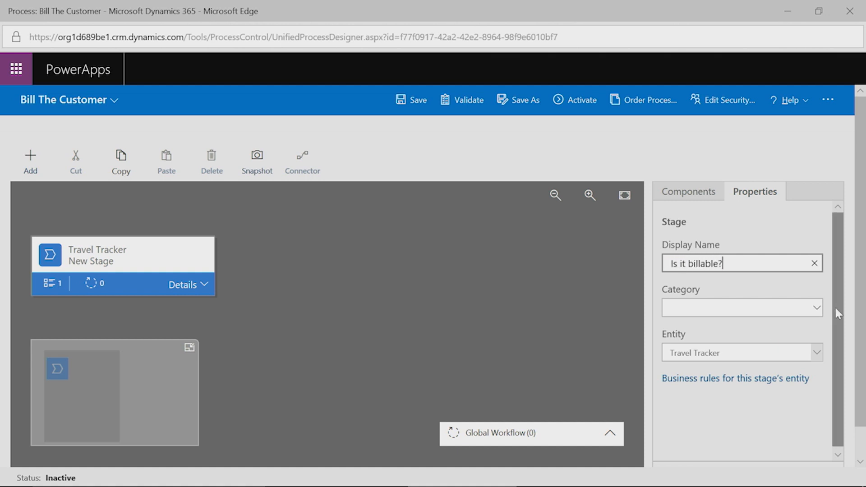
pyautogui.click(815, 308)
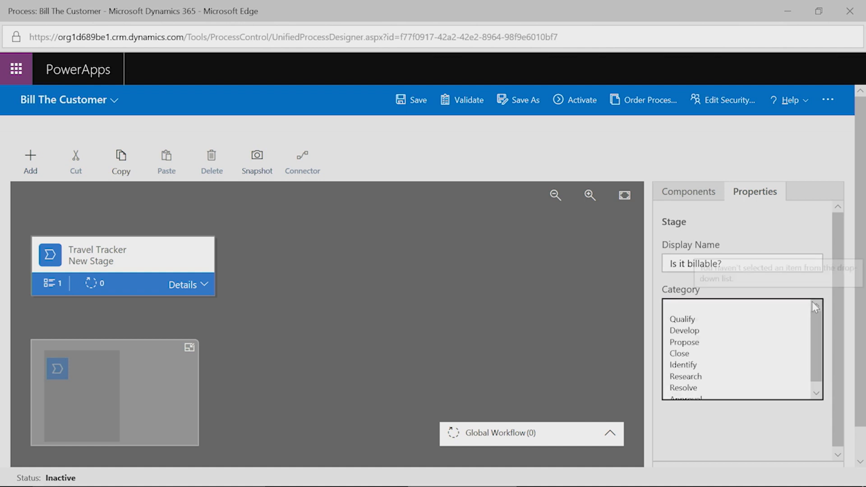
pyautogui.click(795, 280)
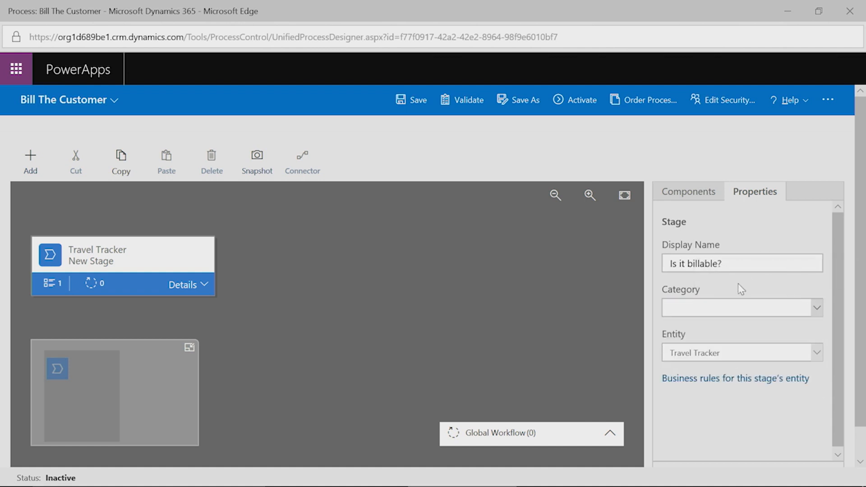
# Name the first stage's data step "Billable?", link it to the Billable field and make it required
pyautogui.click(195, 287)
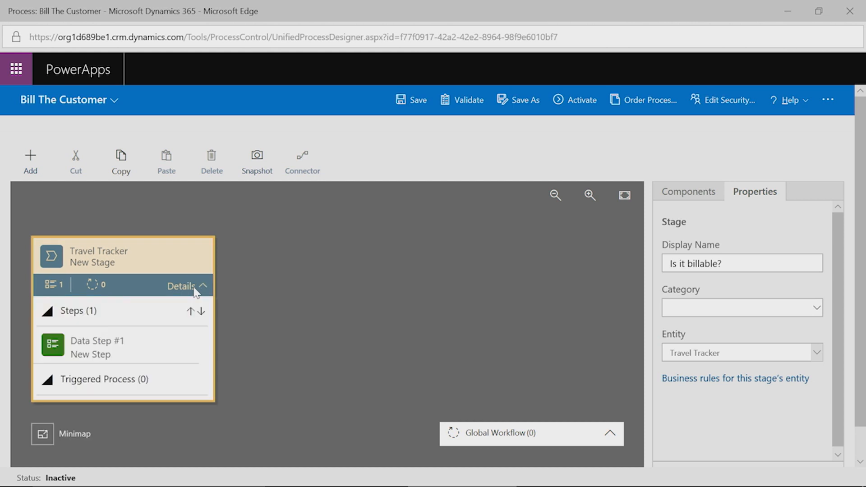
pyautogui.click(90, 347)
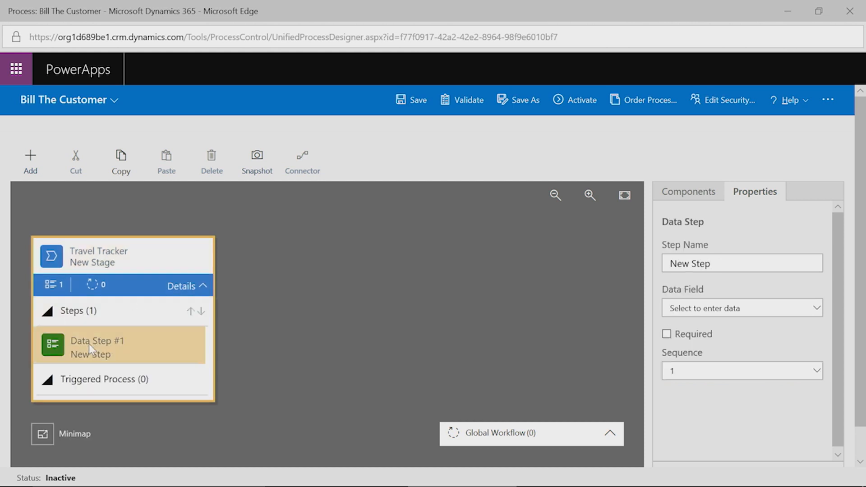
pyautogui.moveTo(725, 264); pyautogui.dragTo(657, 267)
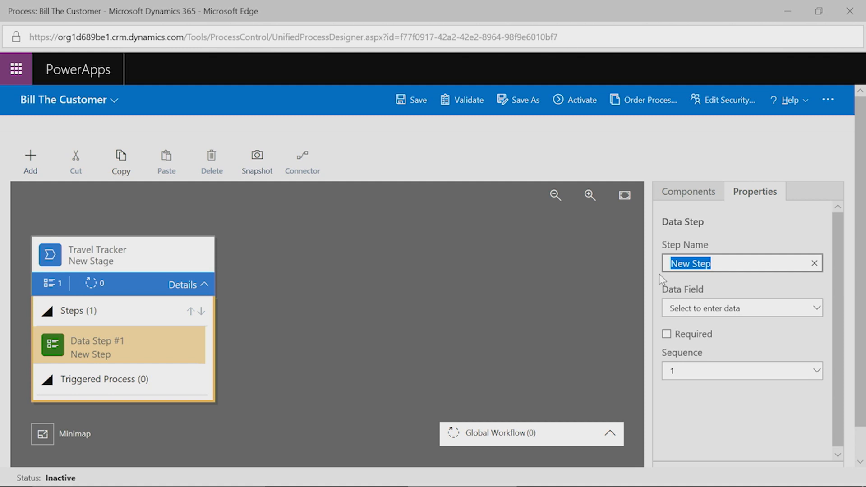
pyautogui.write('Billable?')
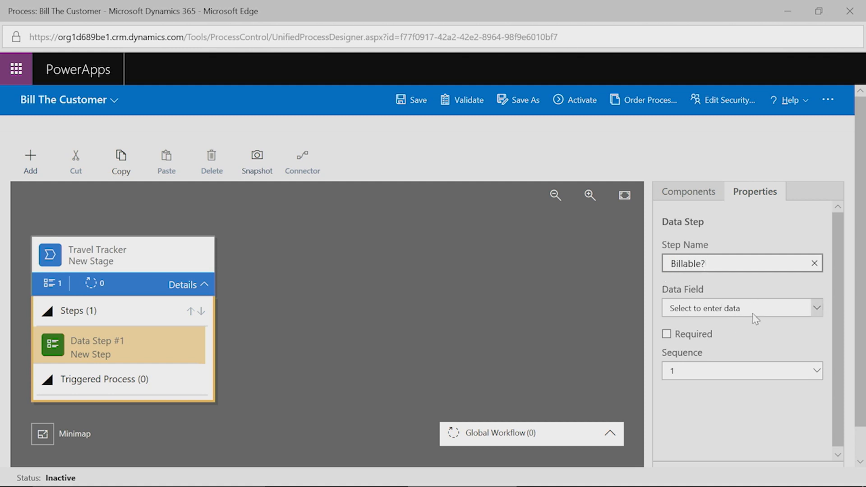
pyautogui.click(725, 313)
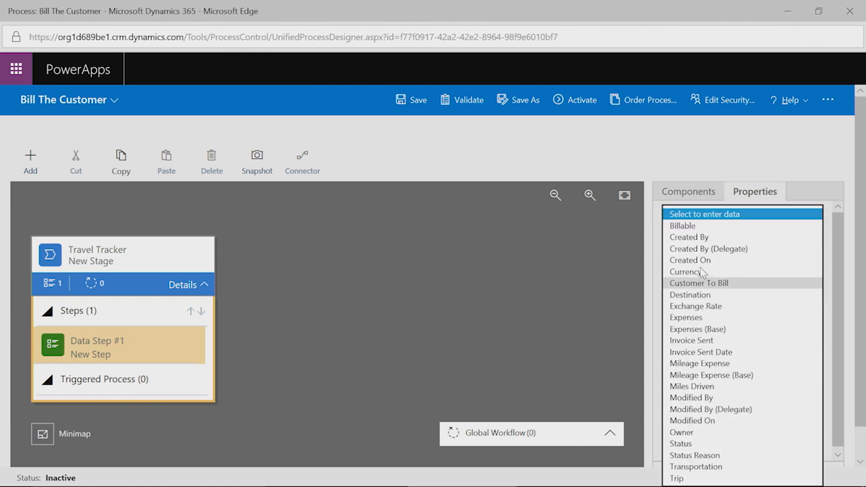
pyautogui.click(681, 226)
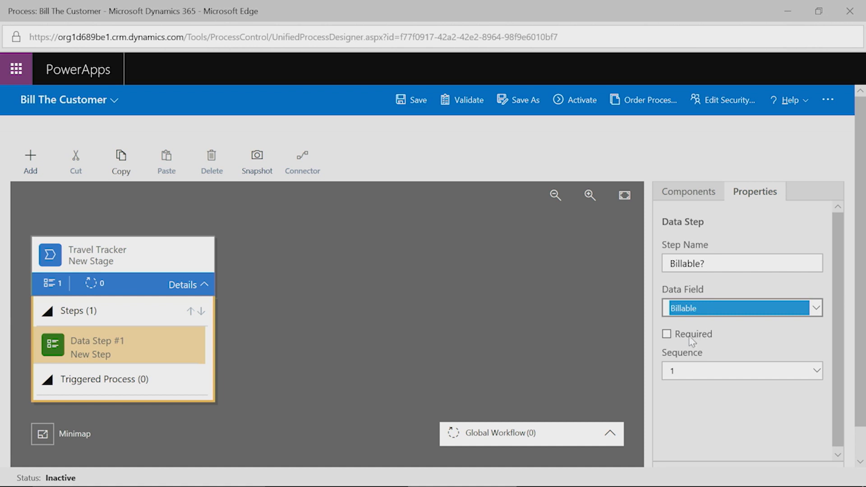
pyautogui.click(667, 335)
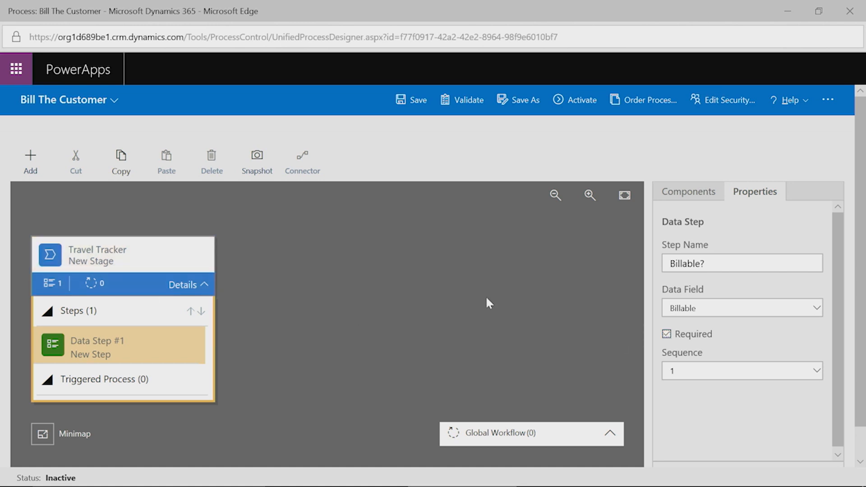
# Add a condition directly after the first Travel Tracker stage
pyautogui.click(38, 163)
pyautogui.click(35, 157)
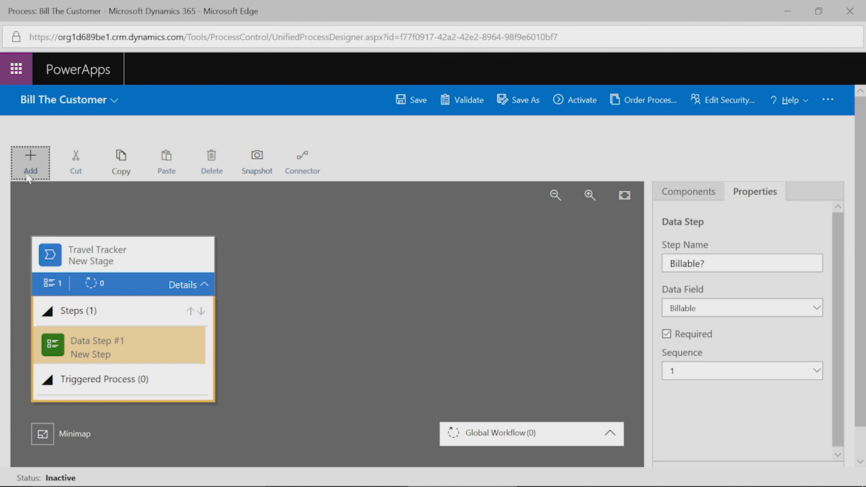
pyautogui.click(27, 175)
pyautogui.click(42, 233)
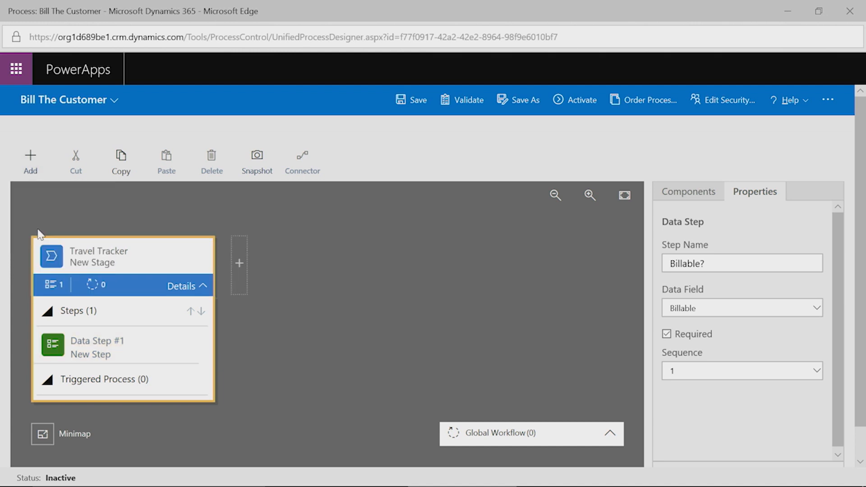
pyautogui.click(240, 270)
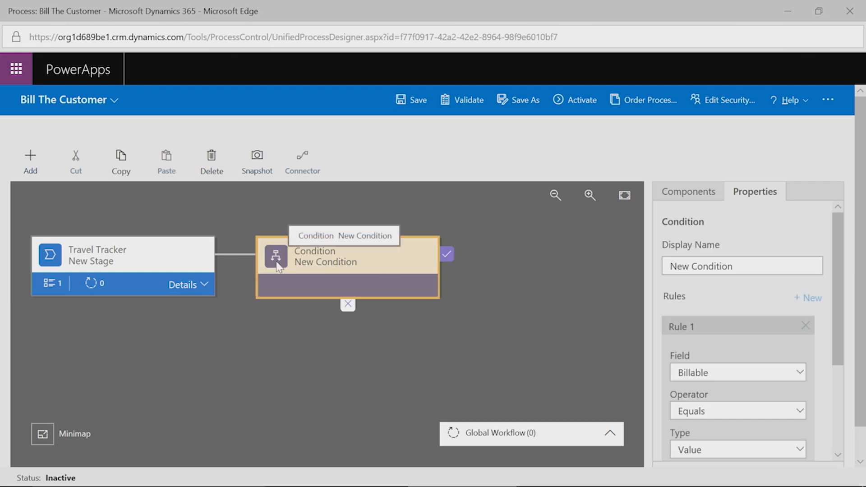
# Set the new condition's display name to "Check the billable status"
pyautogui.click(755, 269)
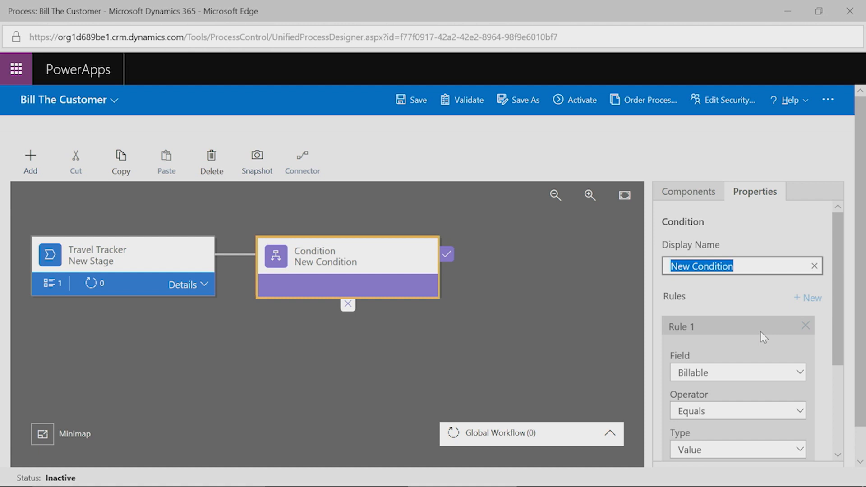
pyautogui.write('Check th3e')
pyautogui.press('BackSpace')
pyautogui.press('BackSpace')
pyautogui.press('BackSpace')
pyautogui.write('e billable status')
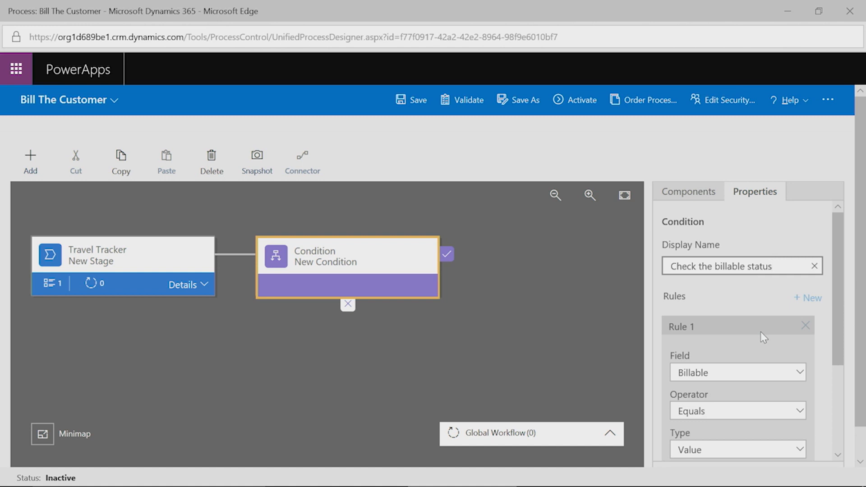
# Set Rule 1 of the condition to Billable Equals Yes and apply the condition's properties
pyautogui.scroll(-1, 762, 343)
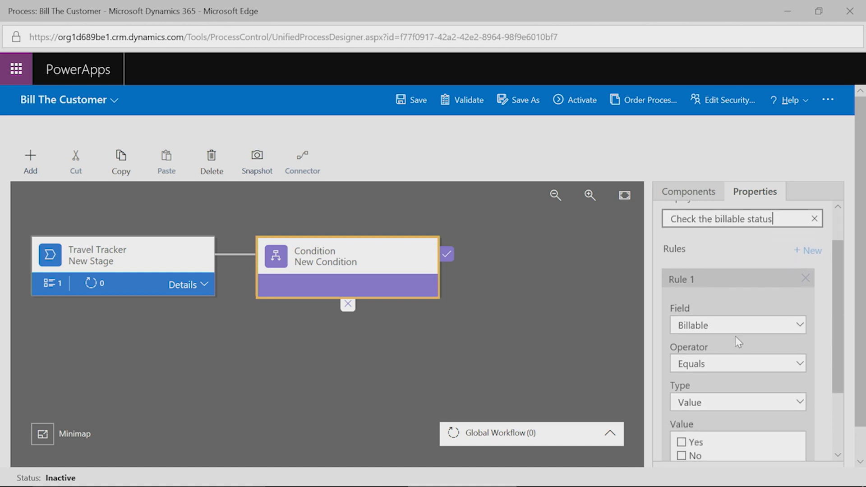
pyautogui.scroll(-1, 708, 397)
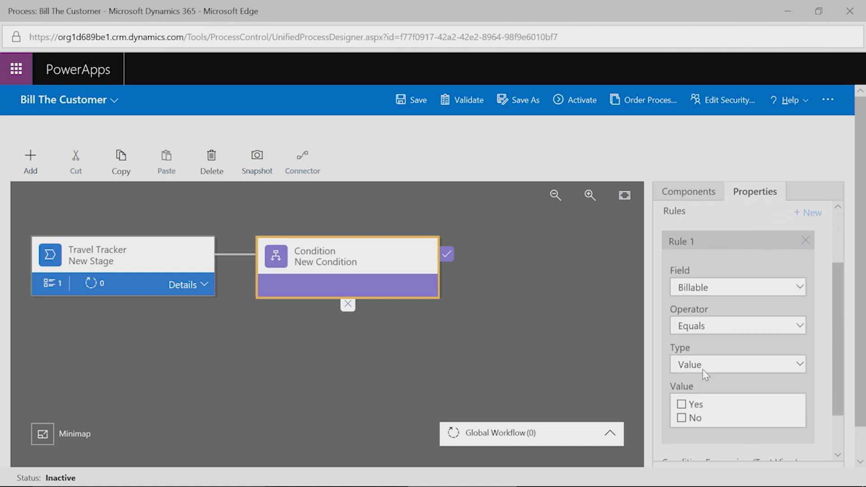
pyautogui.click(682, 405)
pyautogui.scroll(-3, 756, 367)
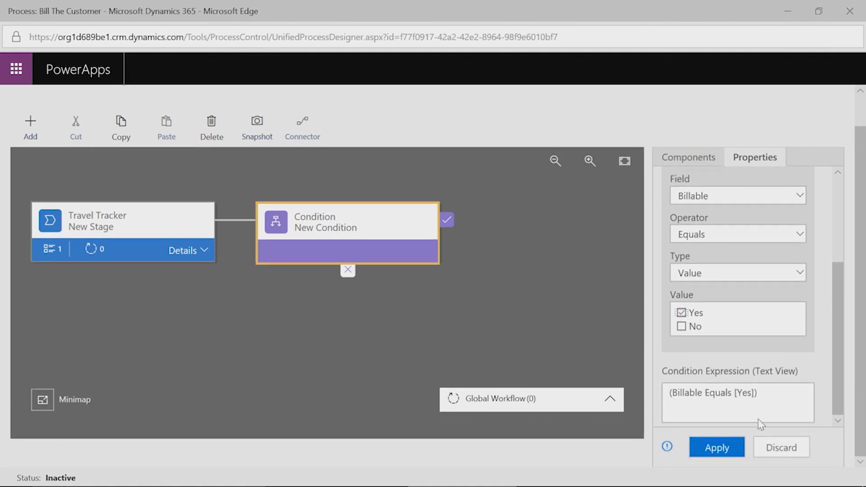
pyautogui.click(721, 451)
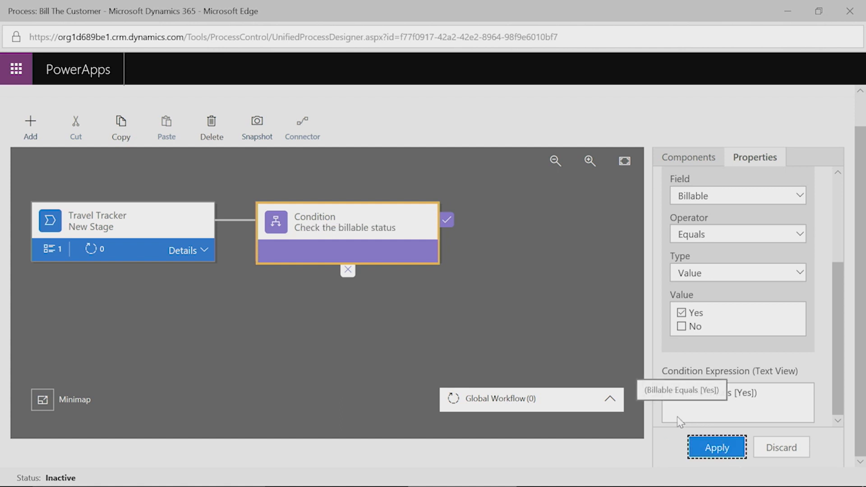
# Add a new stage on the condition's true branch
pyautogui.scroll(1, 545, 250)
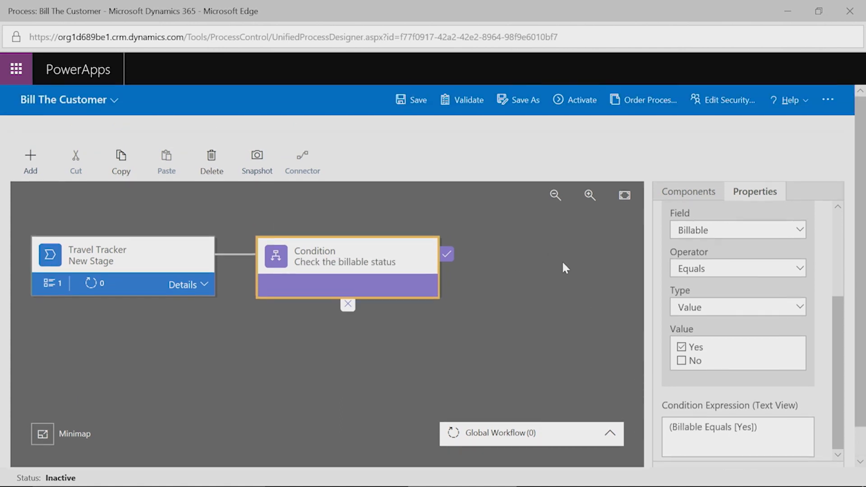
pyautogui.click(35, 158)
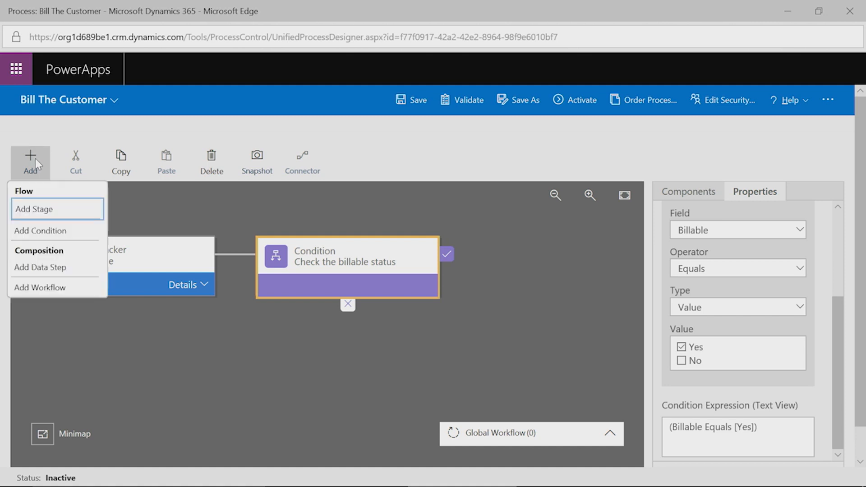
pyautogui.click(40, 207)
pyautogui.click(465, 264)
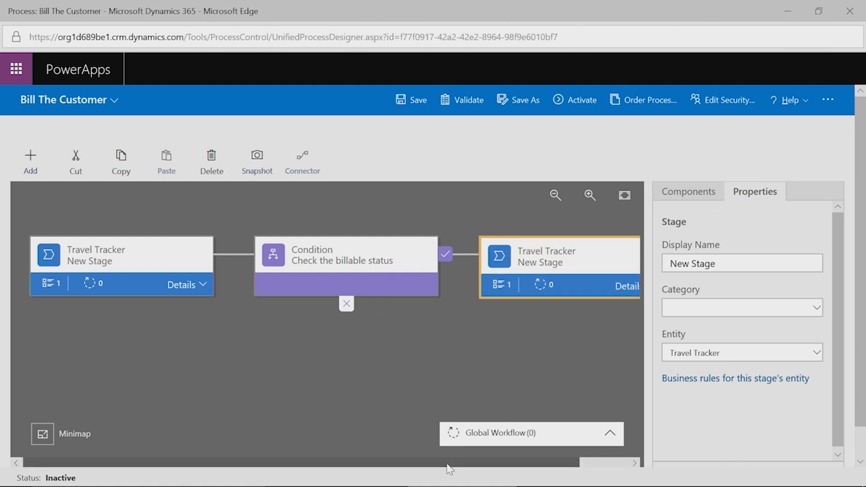
pyautogui.moveTo(444, 463); pyautogui.dragTo(493, 471)
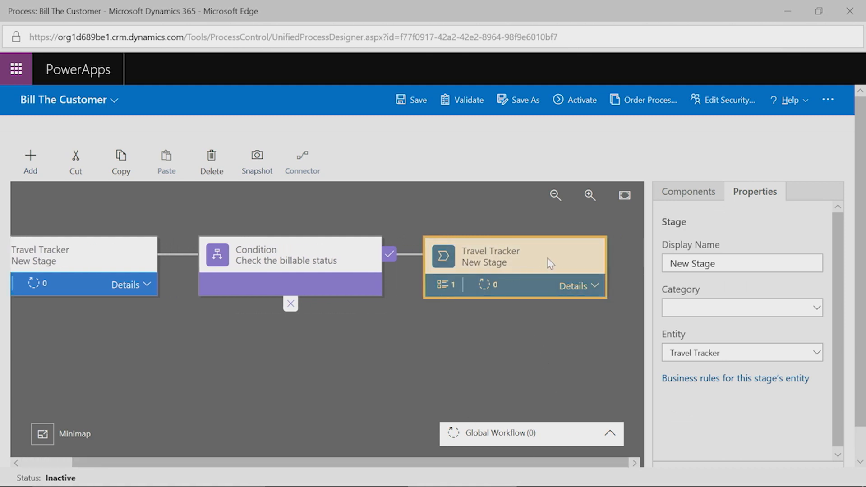
# Set the display name of the stage on the true branch to "Who is the customer?"
pyautogui.click(732, 264)
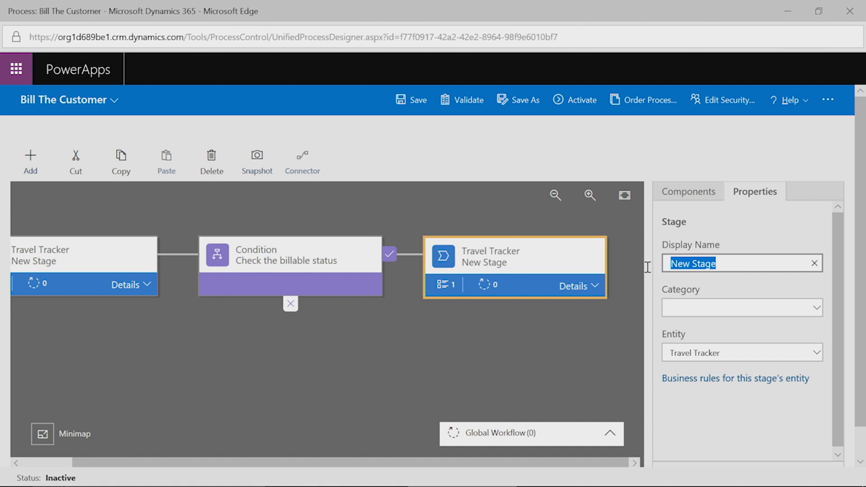
pyautogui.write('Who ist')
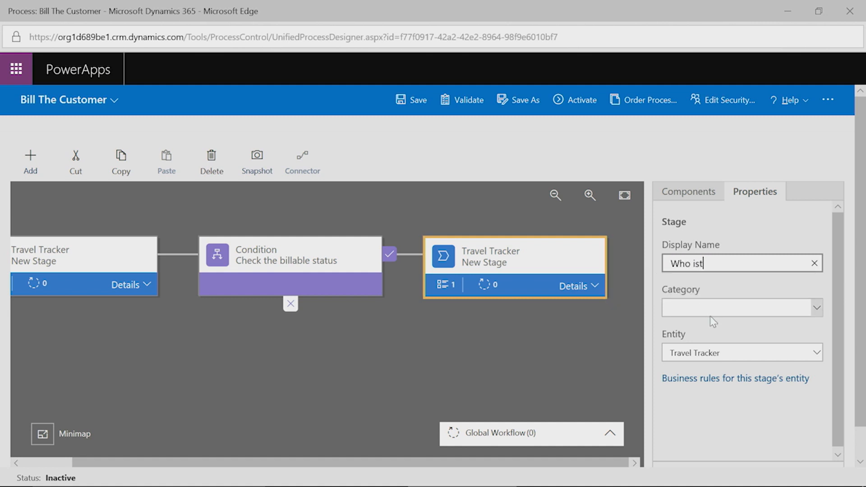
pyautogui.press('BackSpace')
pyautogui.write('the customer?')
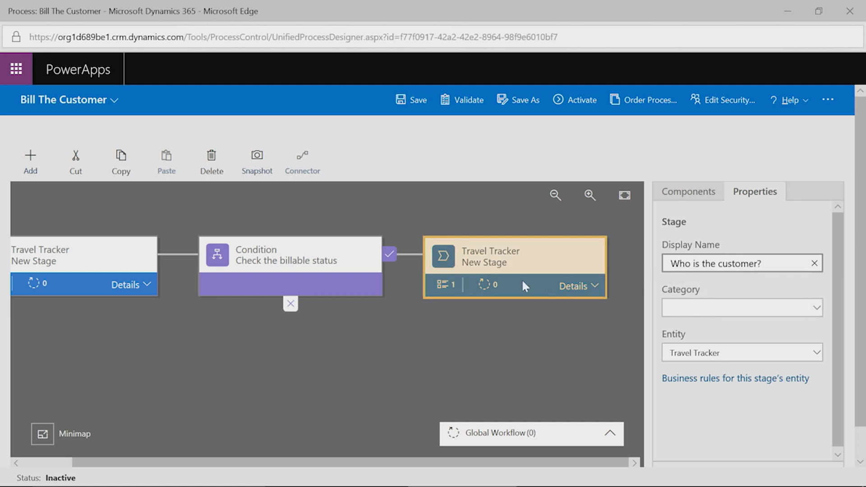
# Link the data step of the stage after the condition to the Customer To Bill field and make it required
pyautogui.click(581, 284)
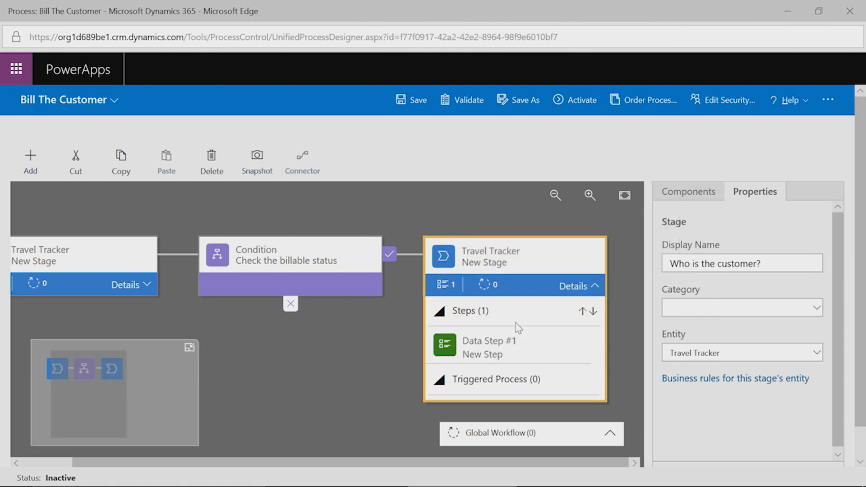
pyautogui.click(478, 342)
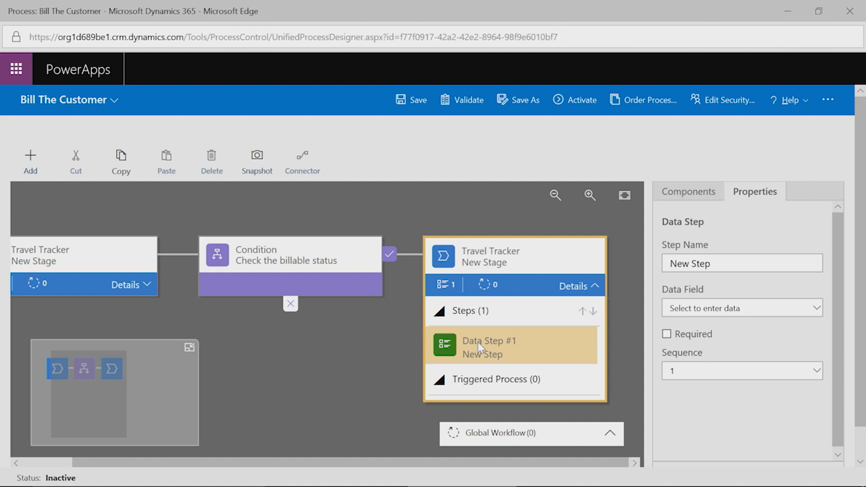
pyautogui.click(765, 310)
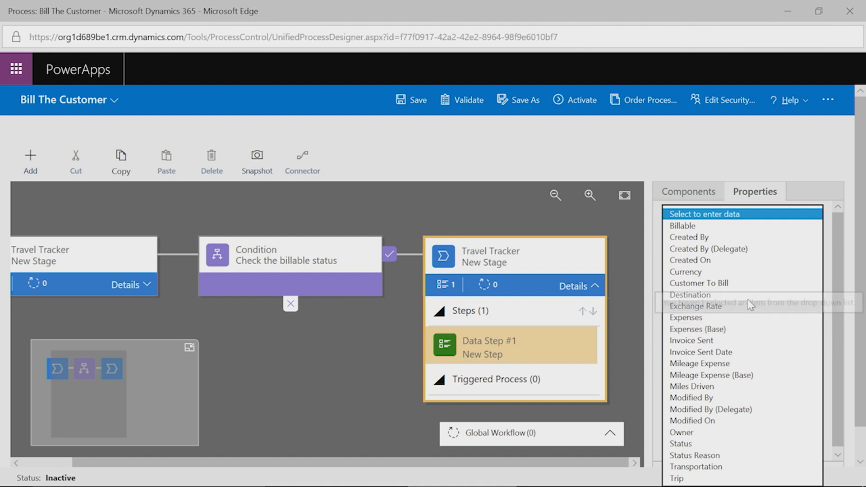
pyautogui.click(726, 283)
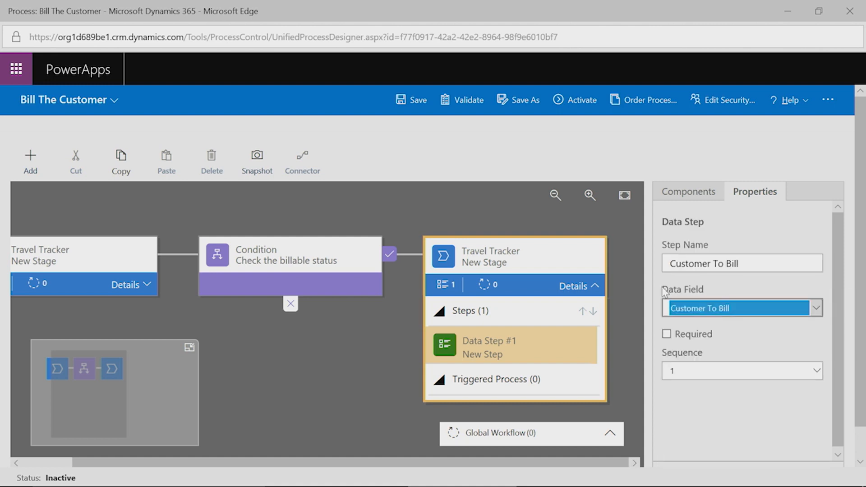
pyautogui.click(668, 335)
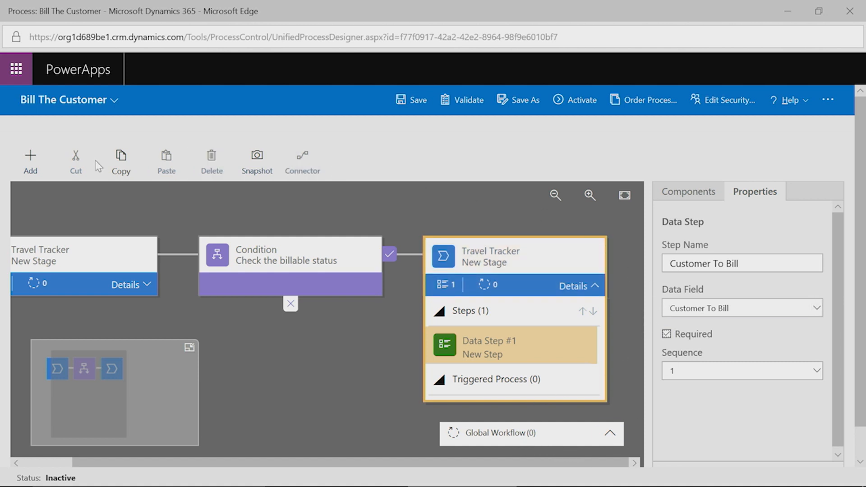
# Add another stage at the end of the flow, after the customer stage
pyautogui.click(37, 156)
pyautogui.click(40, 201)
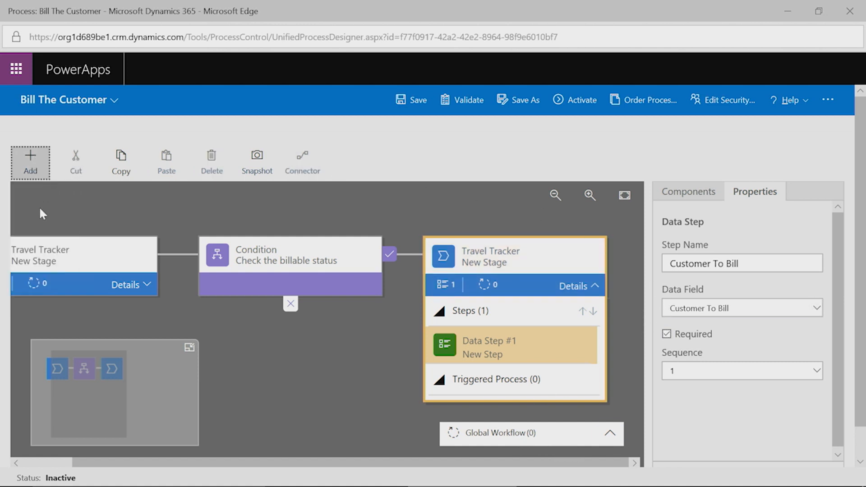
pyautogui.click(39, 208)
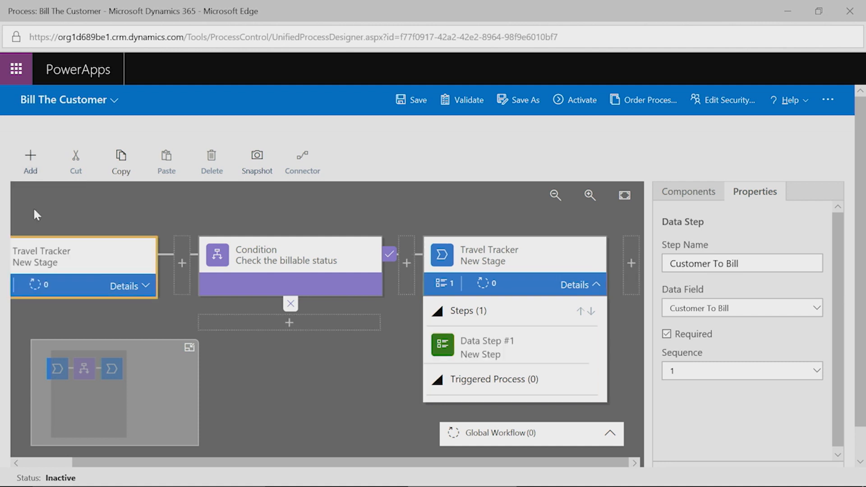
pyautogui.click(629, 276)
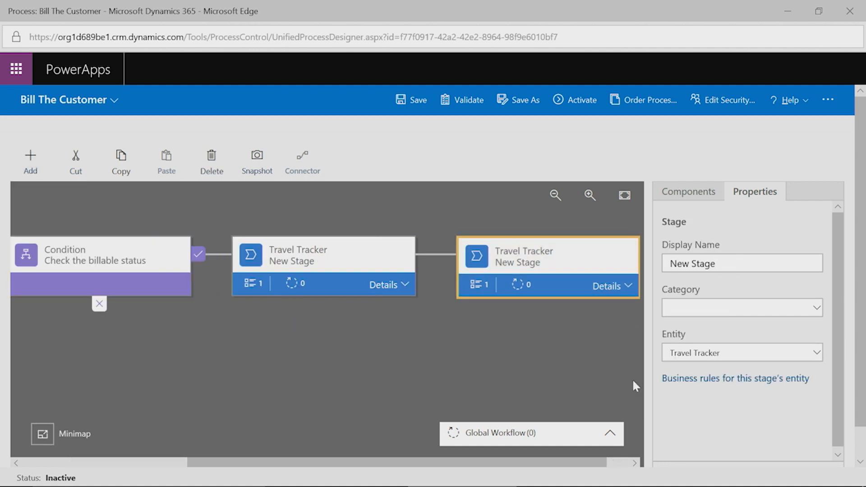
pyautogui.moveTo(498, 462); pyautogui.dragTo(519, 462)
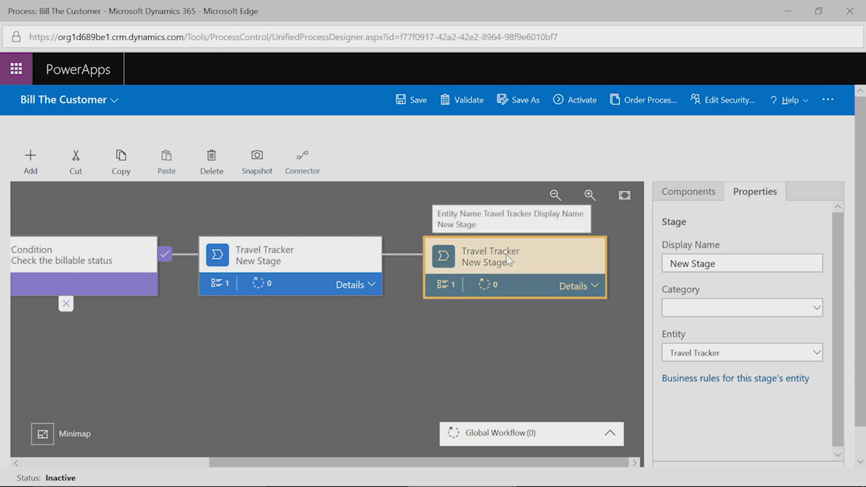
# Set the display name of the last stage in the flow to "Invoice the customer" and apply it
pyautogui.click(733, 265)
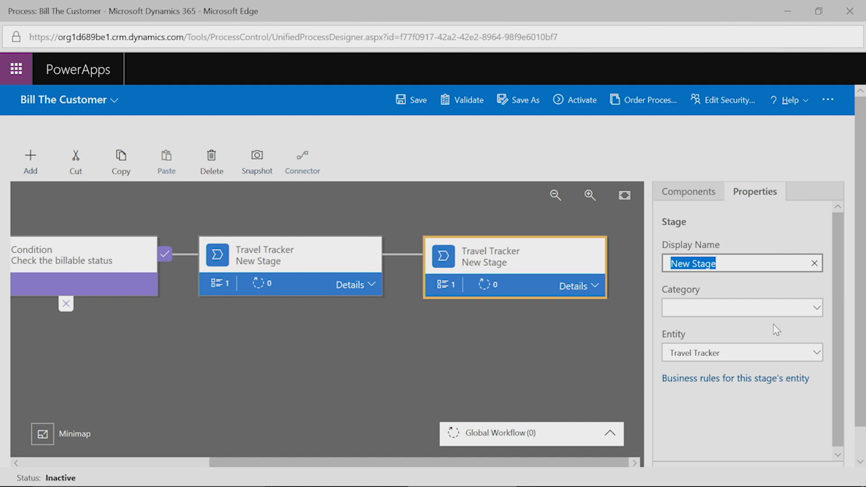
pyautogui.write('Invoice the customer')
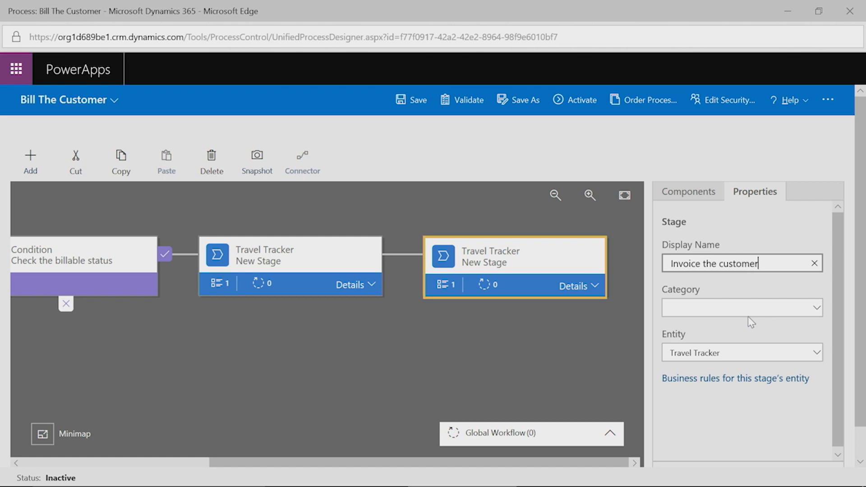
pyautogui.scroll(-1, 789, 352)
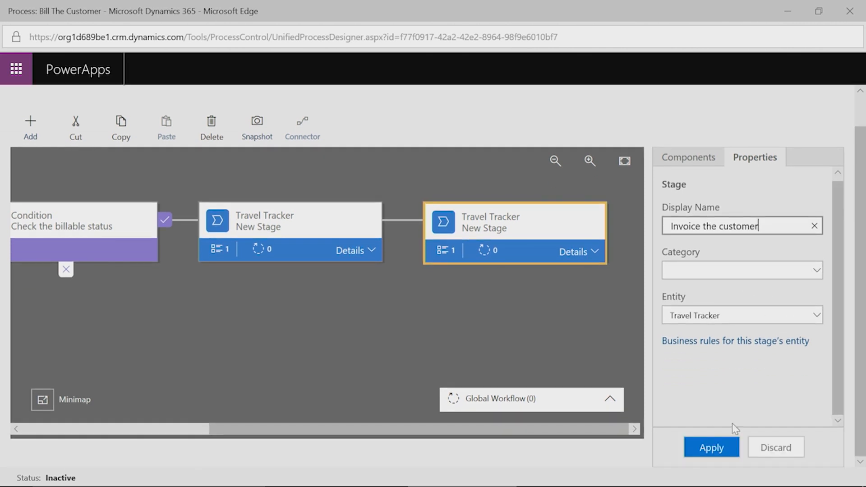
pyautogui.click(716, 447)
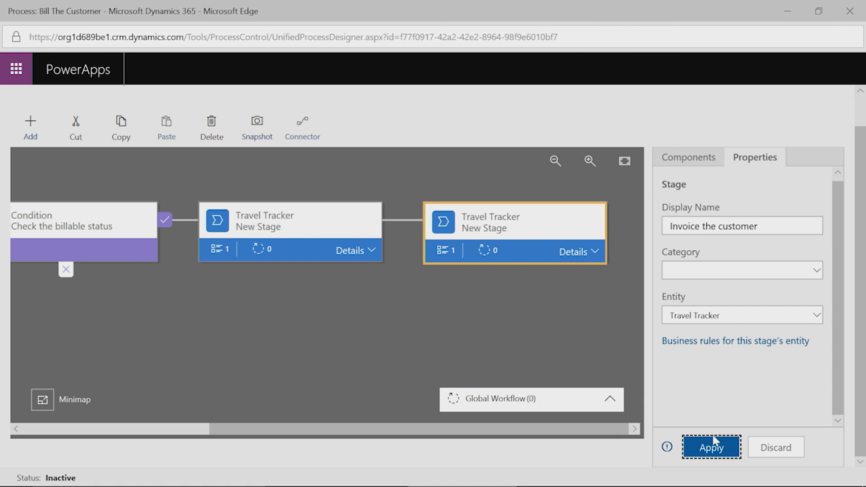
pyautogui.click(715, 450)
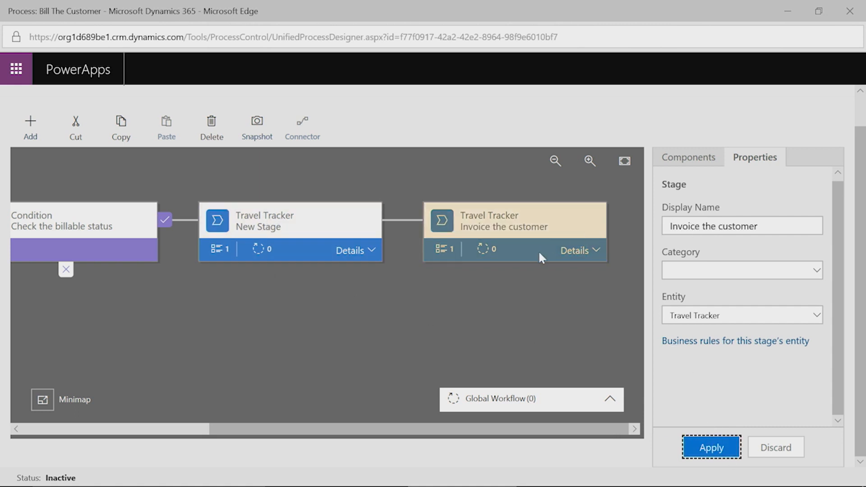
# Set the display name of the stage right after the condition to "Who is the customer?" and apply it
pyautogui.scroll(1, 542, 271)
pyautogui.click(291, 258)
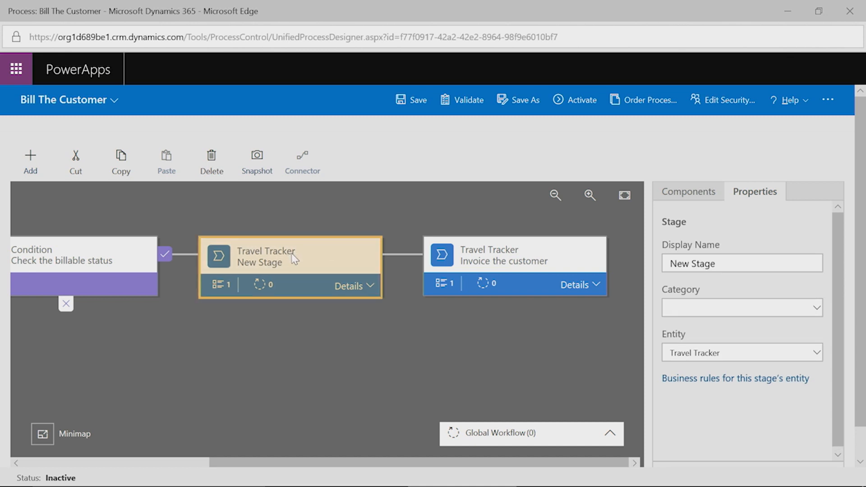
pyautogui.click(725, 267)
pyautogui.moveTo(725, 266); pyautogui.dragTo(615, 267)
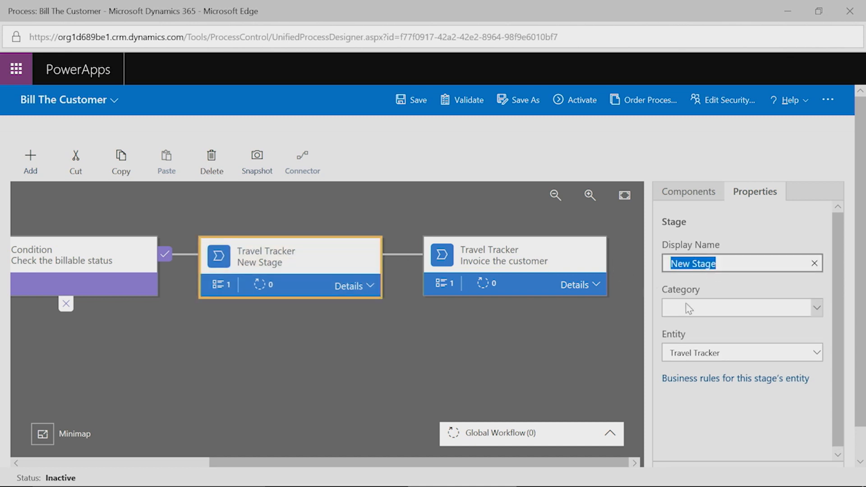
pyautogui.write('Who i')
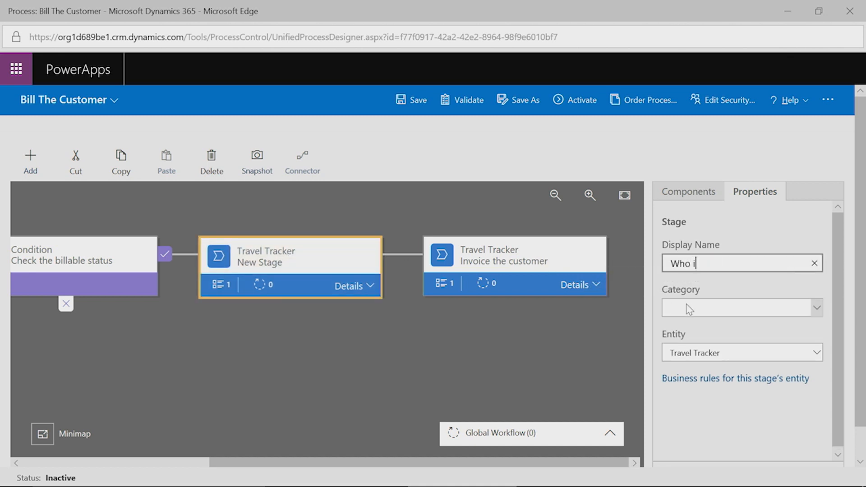
pyautogui.write('s the customer?')
pyautogui.scroll(-1, 764, 343)
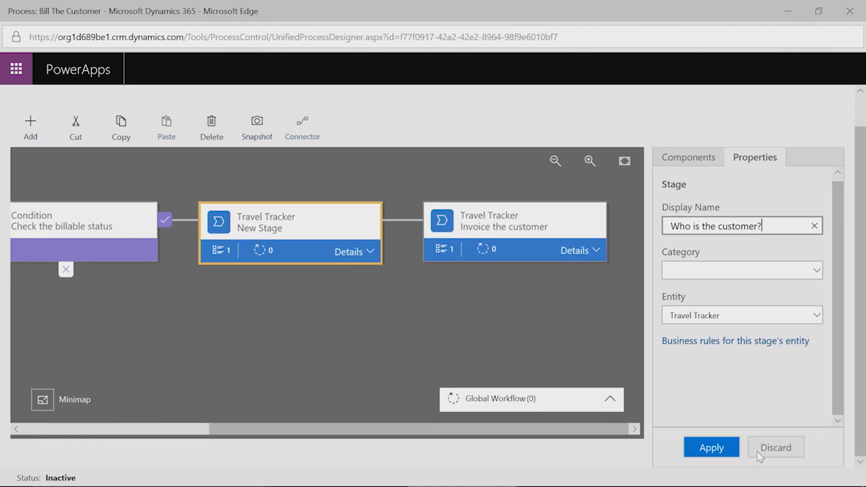
pyautogui.click(713, 449)
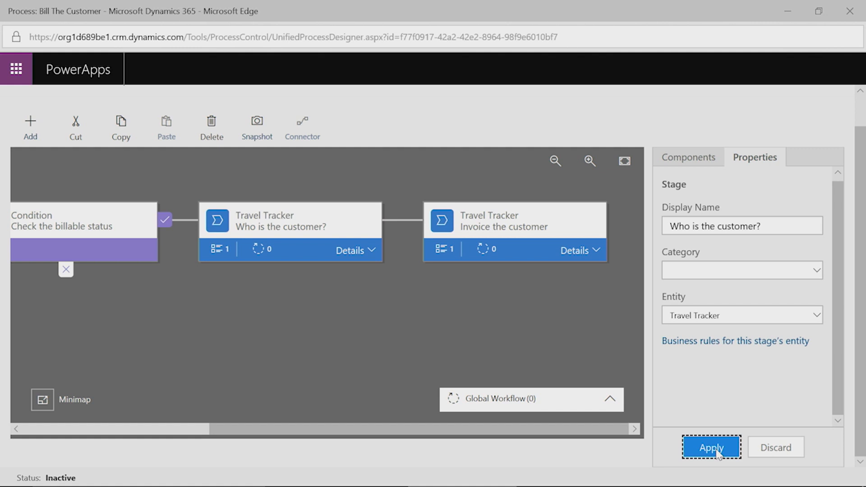
# Set the display name of the first stage, before the condition, to "Is it billable?" and apply it
pyautogui.moveTo(235, 432); pyautogui.dragTo(32, 371)
pyautogui.click(110, 221)
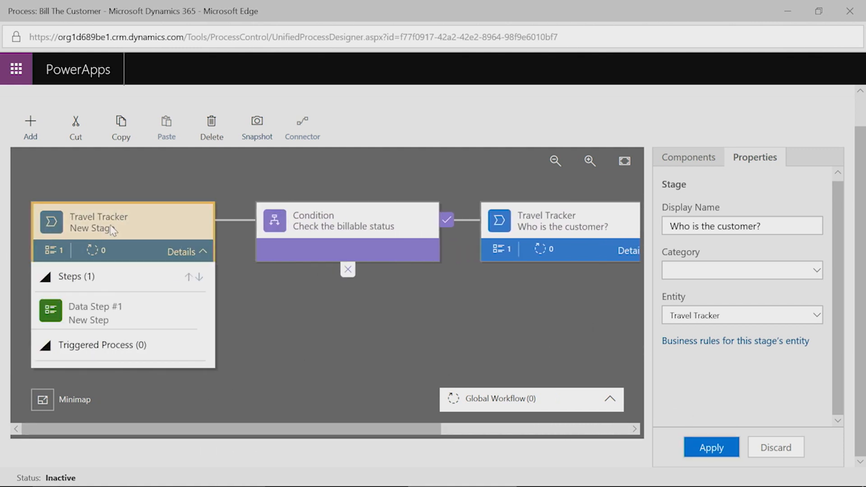
pyautogui.moveTo(740, 232); pyautogui.dragTo(662, 234)
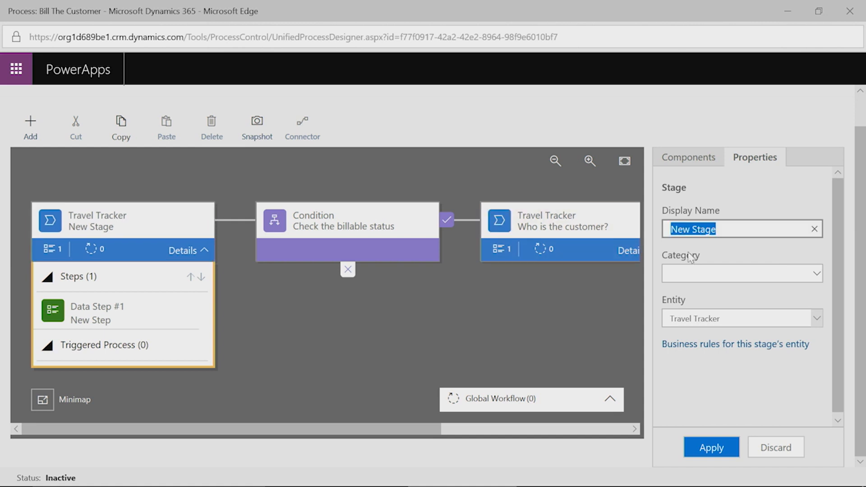
pyautogui.write('Is it billable?')
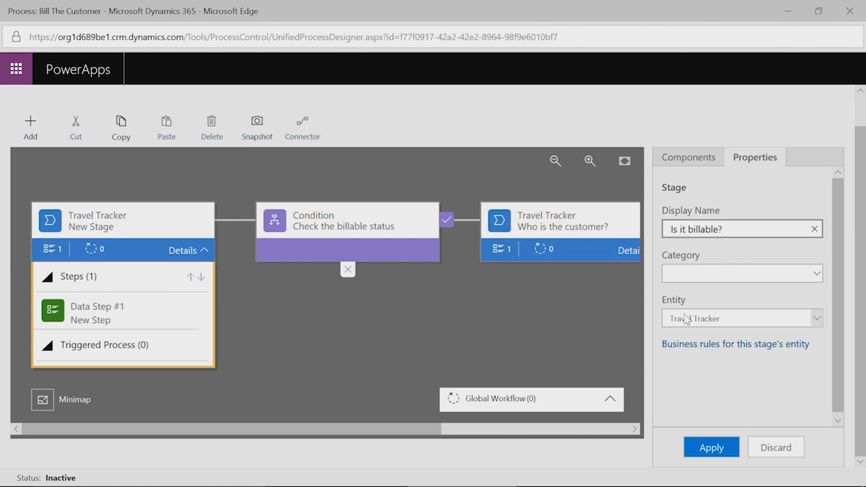
pyautogui.click(712, 448)
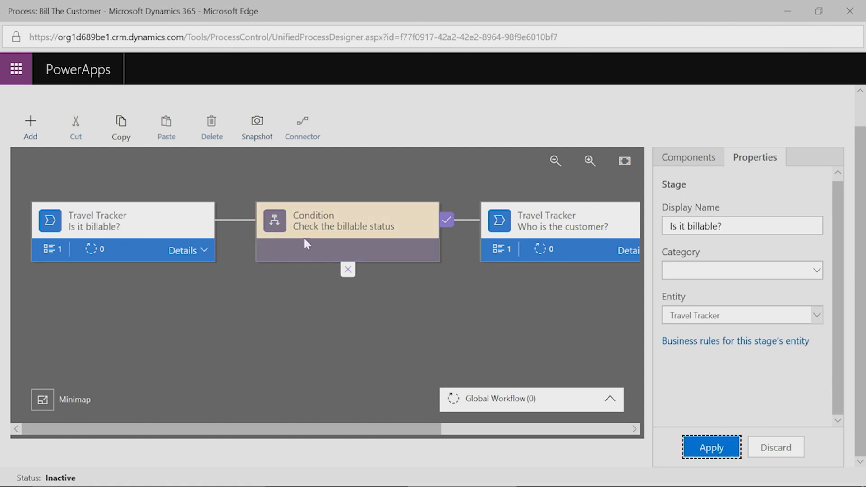
# Name the data step in the "Invoice the customer" stage "Invoice Sent?"
pyautogui.click(347, 224)
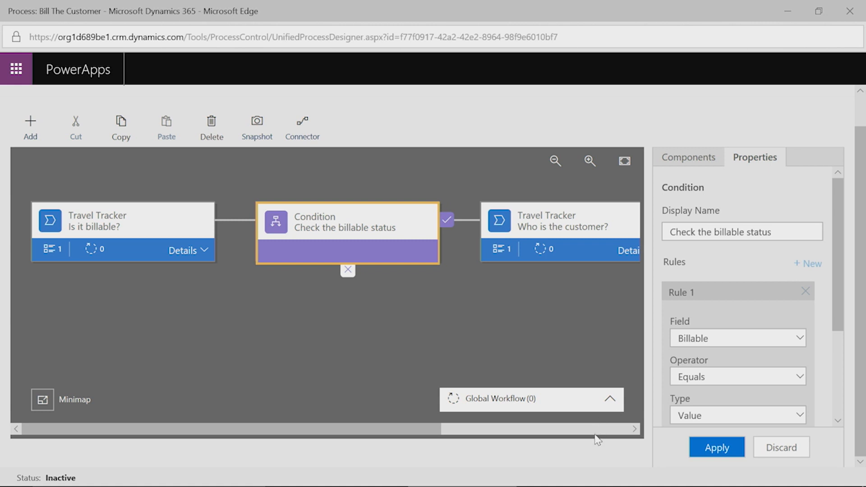
pyautogui.moveTo(424, 430); pyautogui.dragTo(611, 441)
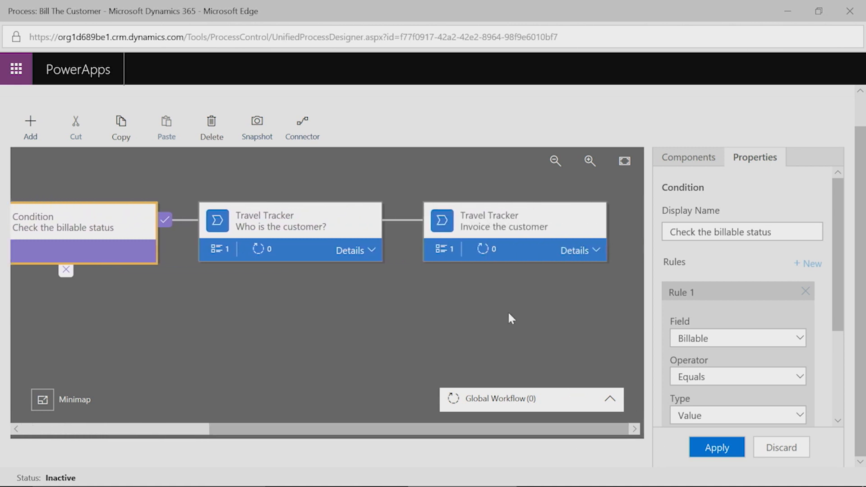
pyautogui.click(352, 251)
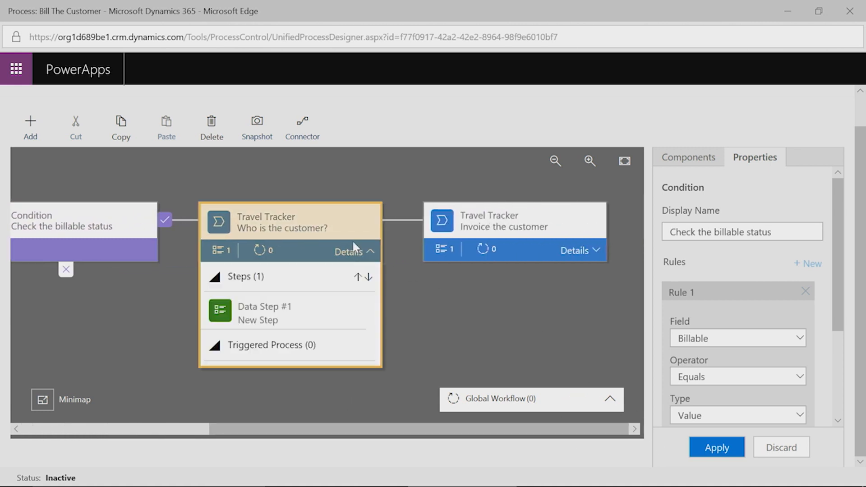
pyautogui.click(568, 227)
pyautogui.click(576, 249)
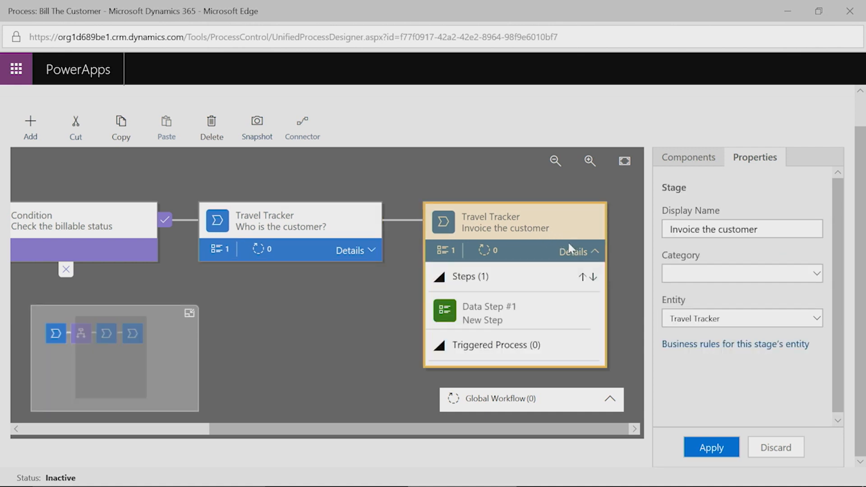
pyautogui.click(561, 314)
pyautogui.moveTo(741, 230); pyautogui.dragTo(630, 228)
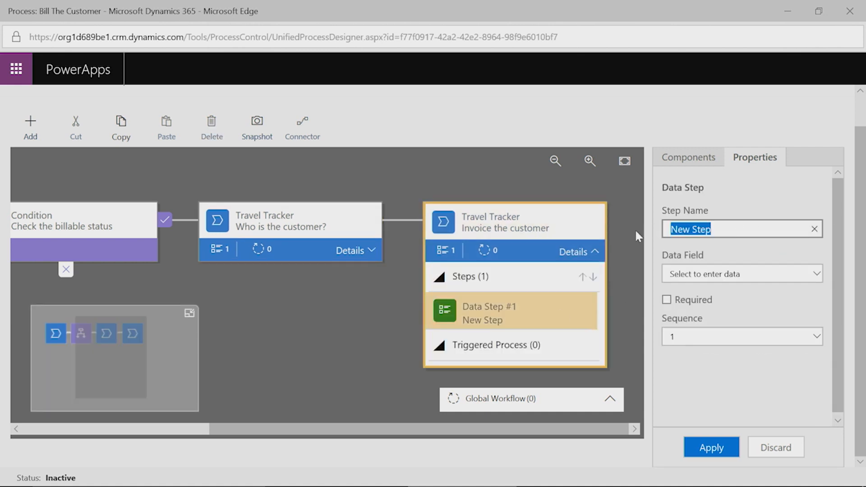
pyautogui.write('In')
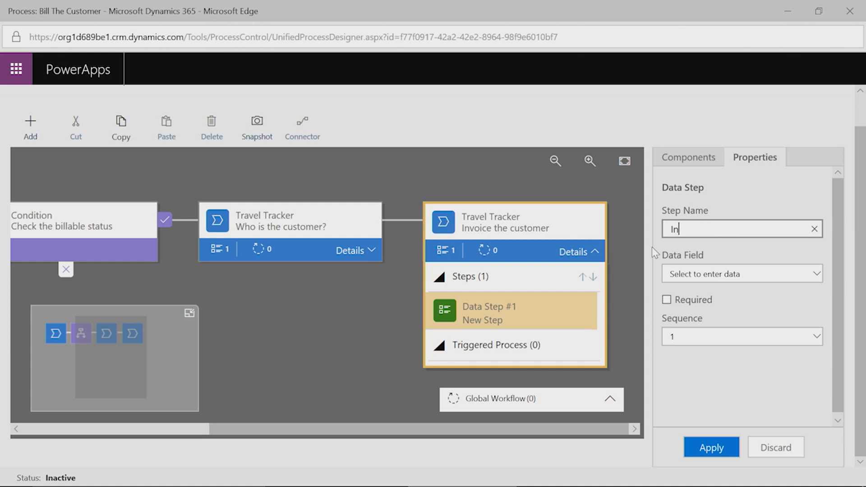
pyautogui.write('voice Sent?')
# Link the "Invoice Sent?" data step to the Invoice Sent field, make it required and apply the changes
pyautogui.click(726, 273)
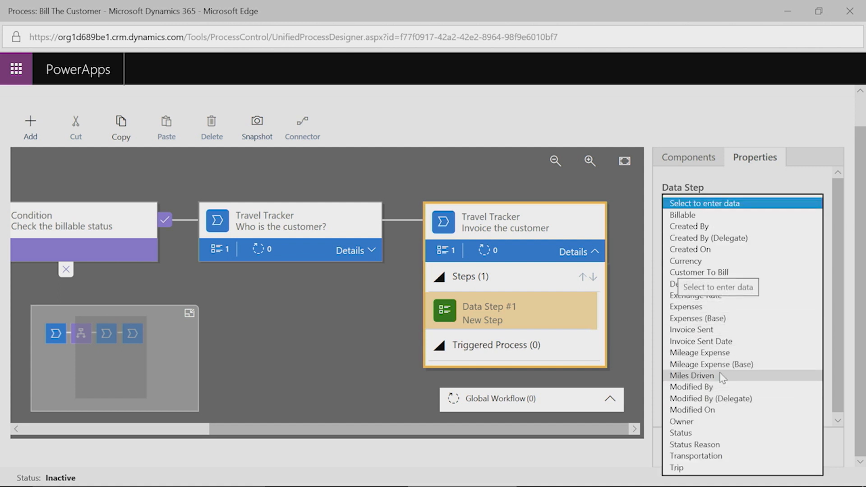
pyautogui.click(709, 333)
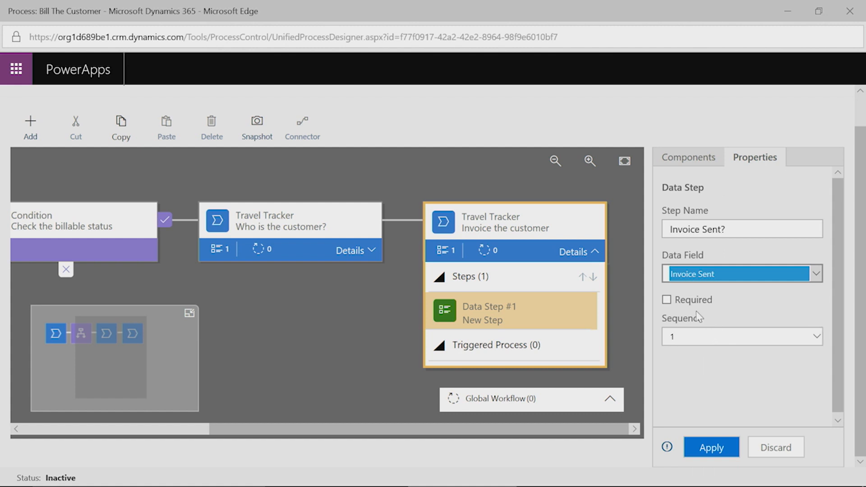
pyautogui.click(667, 301)
pyautogui.click(724, 441)
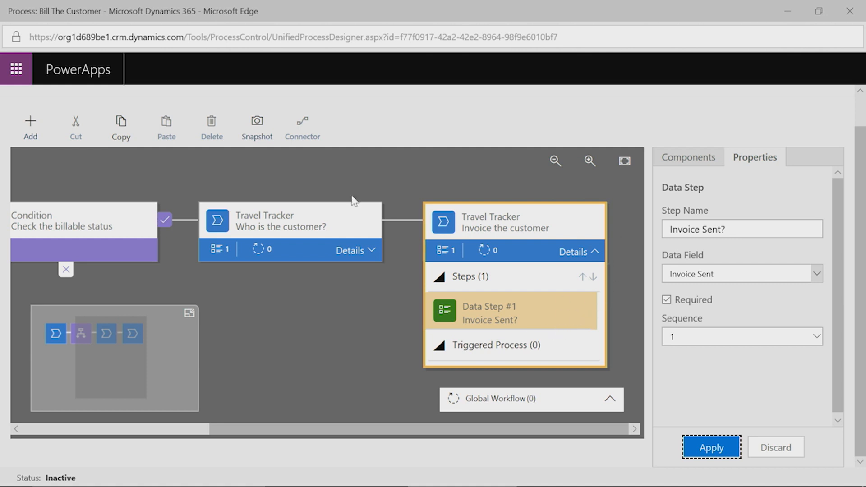
# Add a second data step below "Invoice Sent?" in the "Invoice the customer" stage
pyautogui.click(30, 125)
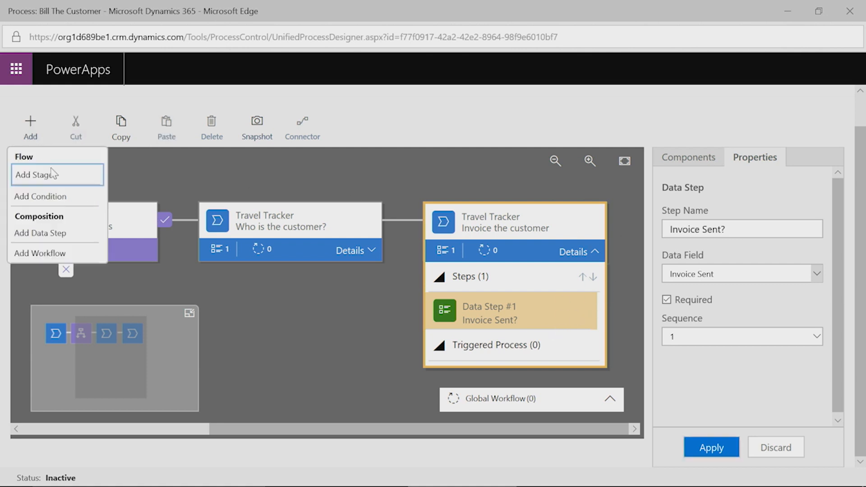
pyautogui.click(43, 234)
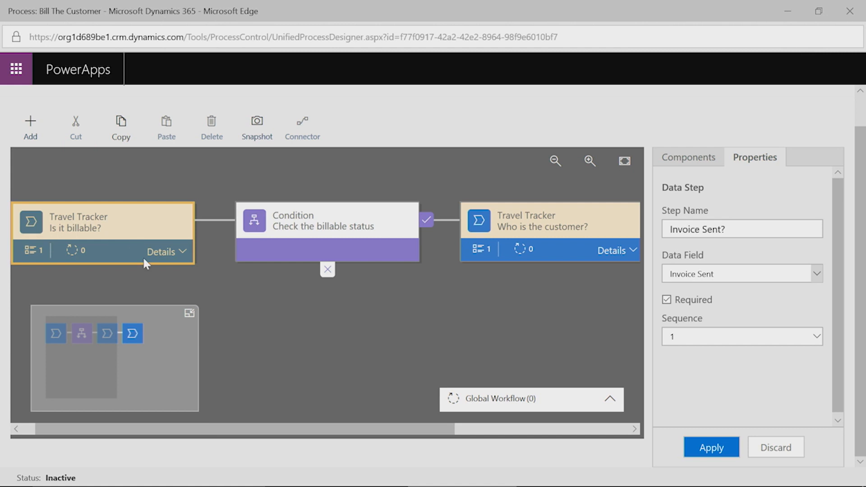
pyautogui.moveTo(427, 433); pyautogui.dragTo(610, 433)
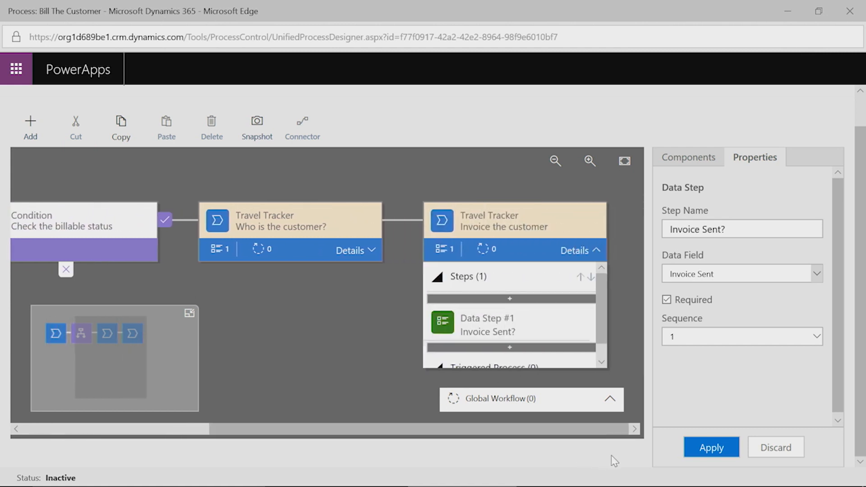
pyautogui.scroll(-1, 565, 363)
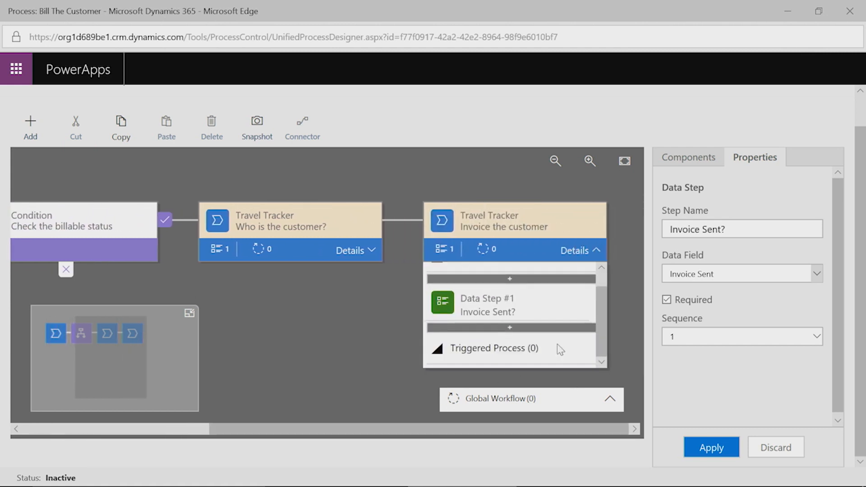
pyautogui.click(510, 328)
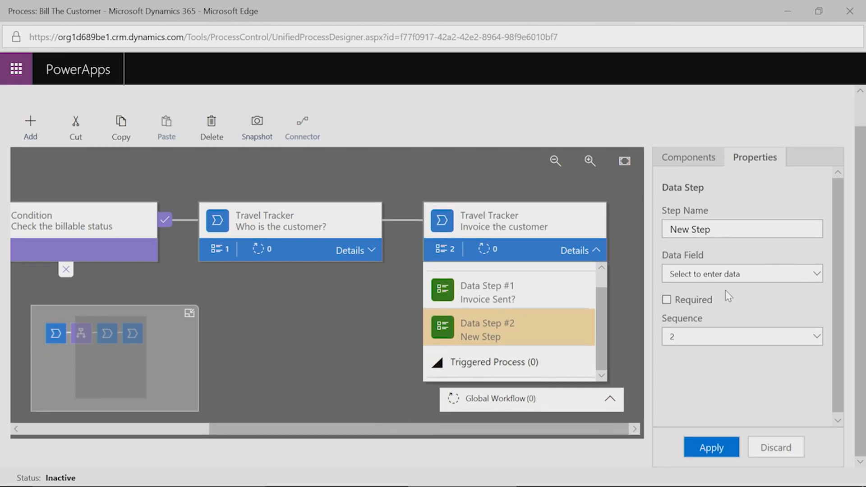
# Name the second invoicing data step "When invoice sent?", link it to the Invoice Sent Date field as required, and apply
pyautogui.moveTo(742, 237); pyautogui.dragTo(666, 245)
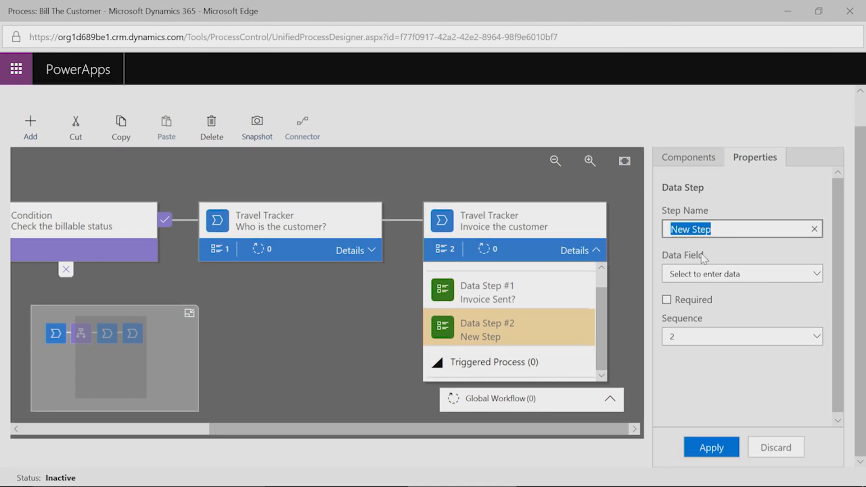
pyautogui.write('We')
pyautogui.write('hen')
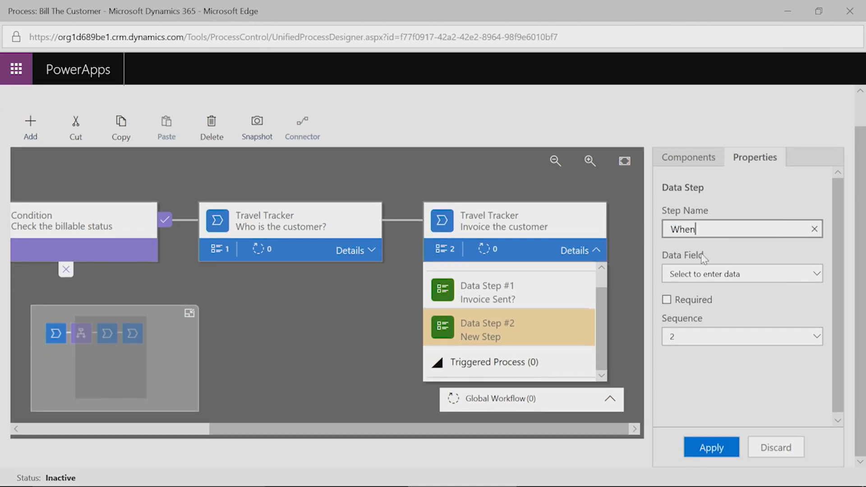
pyautogui.write(' invoice sent?')
pyautogui.click(717, 274)
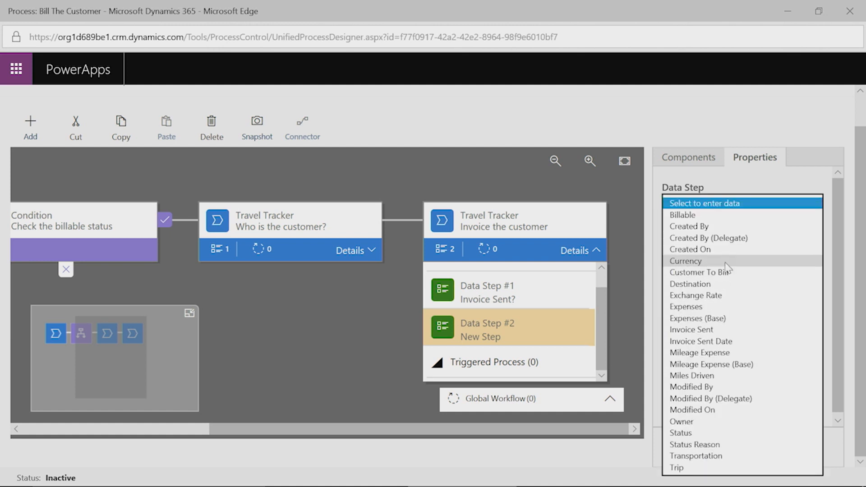
pyautogui.click(716, 342)
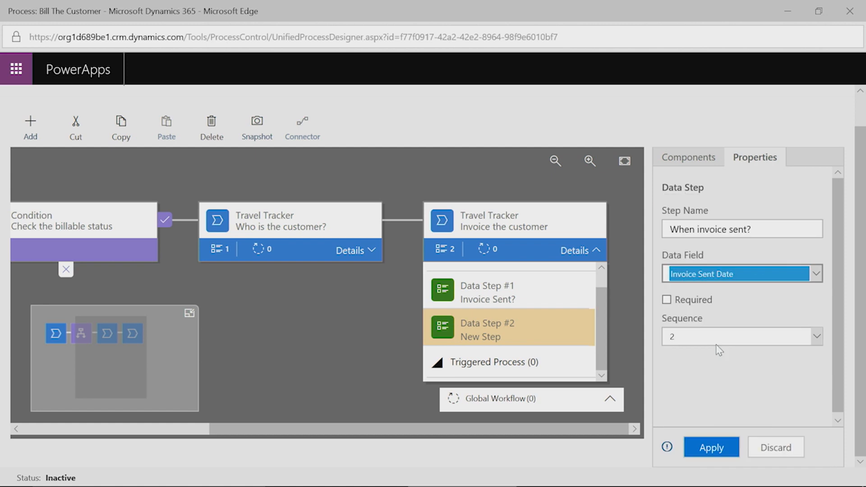
pyautogui.click(672, 301)
pyautogui.click(722, 454)
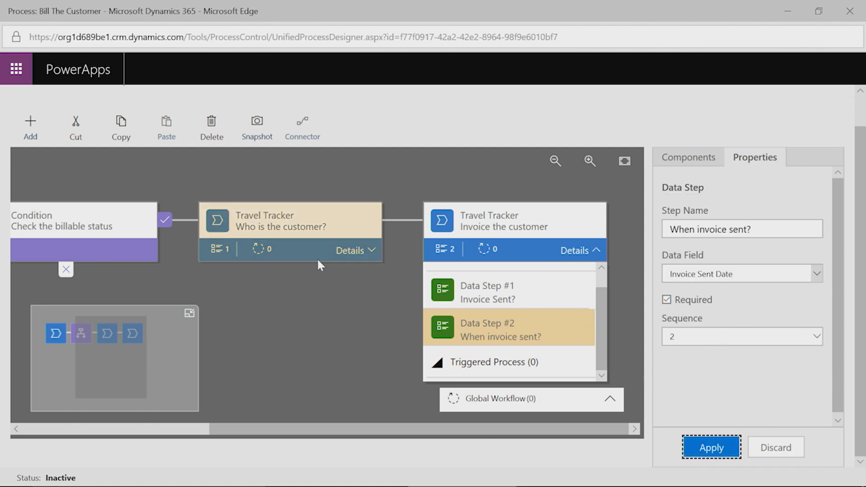
# Name the data step in the "Who is the customer?" stage "Customer to bill?"
pyautogui.click(350, 250)
pyautogui.click(296, 308)
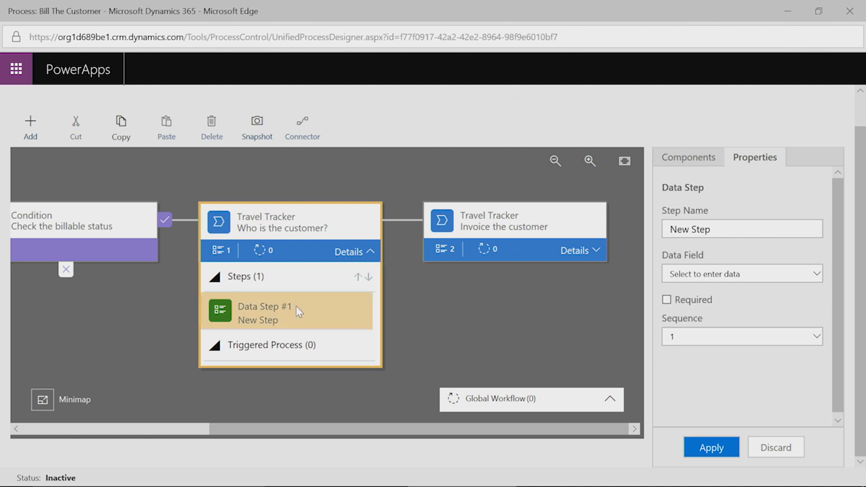
pyautogui.click(722, 227)
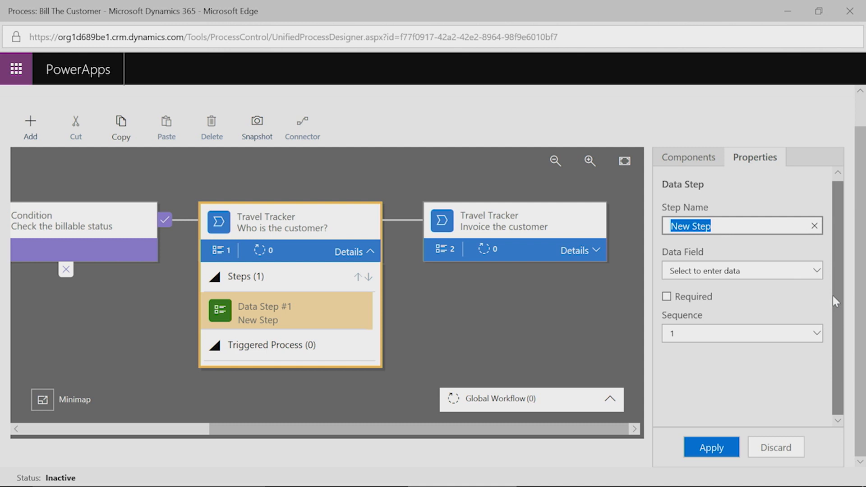
pyautogui.write('Cu')
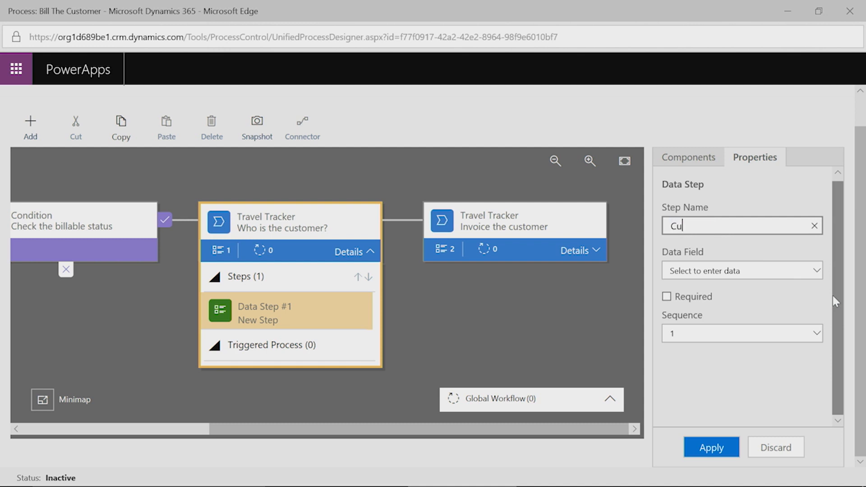
pyautogui.write('stomer to bill?')
# Link the "Customer to bill?" data step to the Customer To Bill field, make it required and apply the changes
pyautogui.click(754, 271)
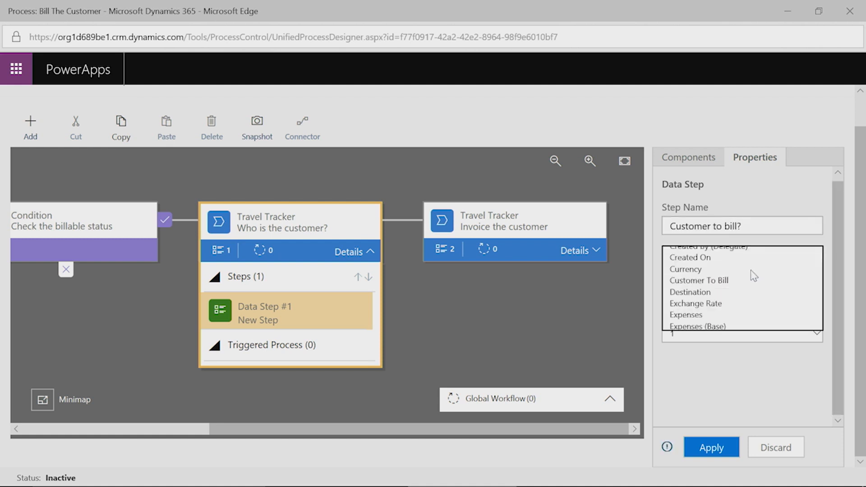
pyautogui.click(703, 280)
pyautogui.click(720, 442)
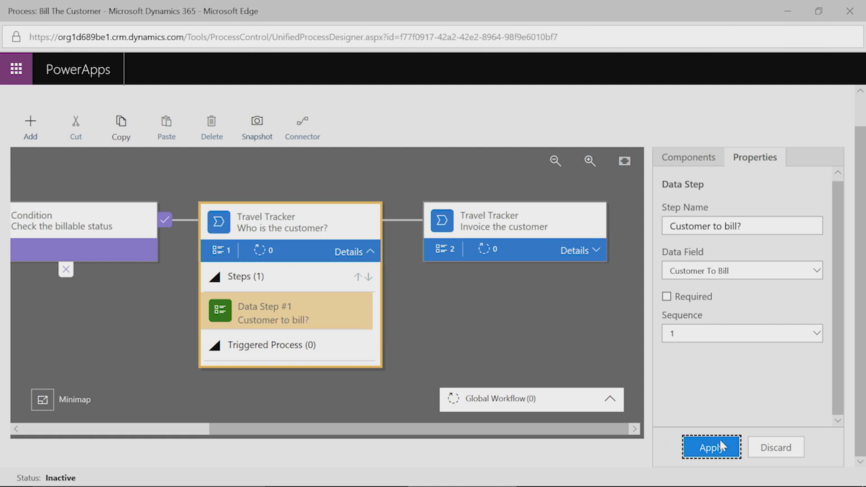
pyautogui.click(667, 297)
pyautogui.click(718, 439)
# Name the data step in the "Is it billable?" stage "Is it billable?"
pyautogui.moveTo(311, 431); pyautogui.dragTo(70, 401)
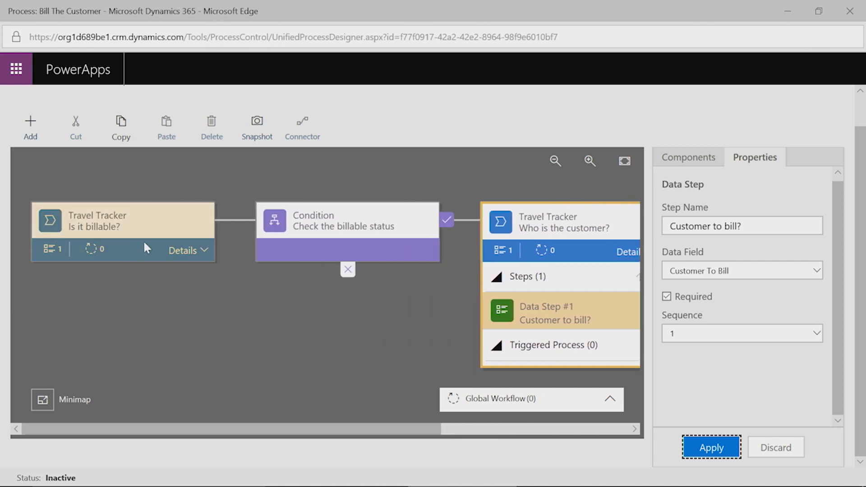
pyautogui.click(193, 251)
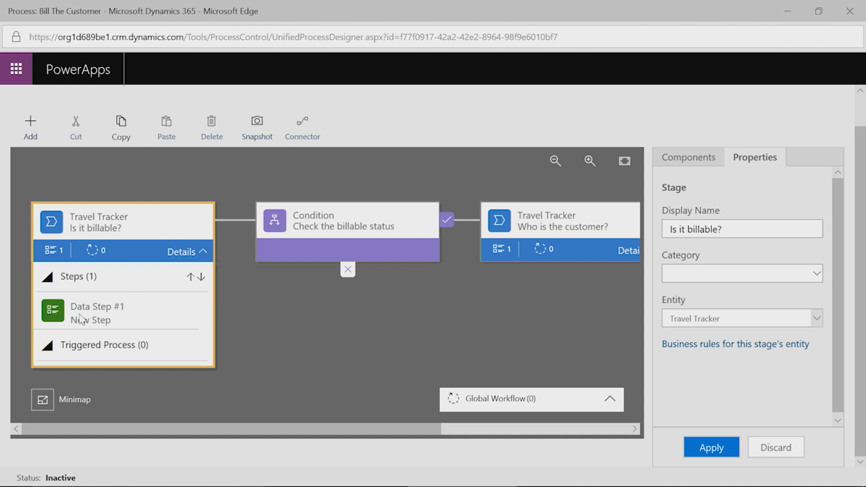
pyautogui.click(101, 319)
pyautogui.tripleClick(747, 233)
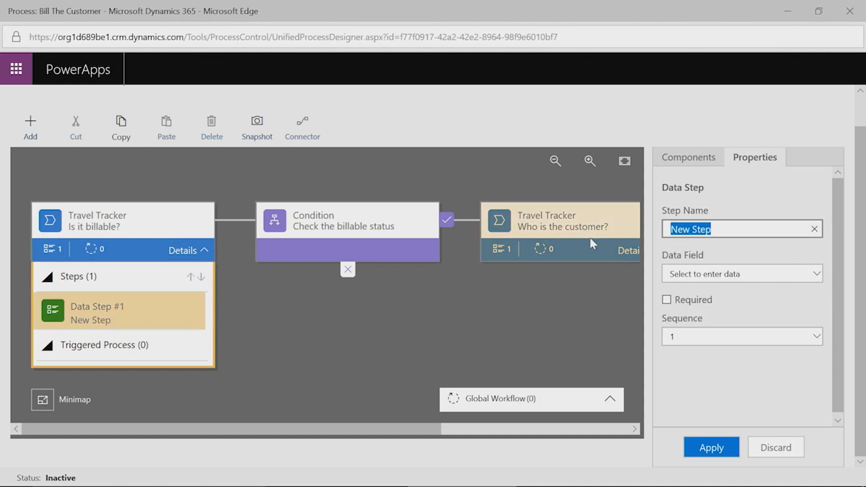
pyautogui.write('Is it')
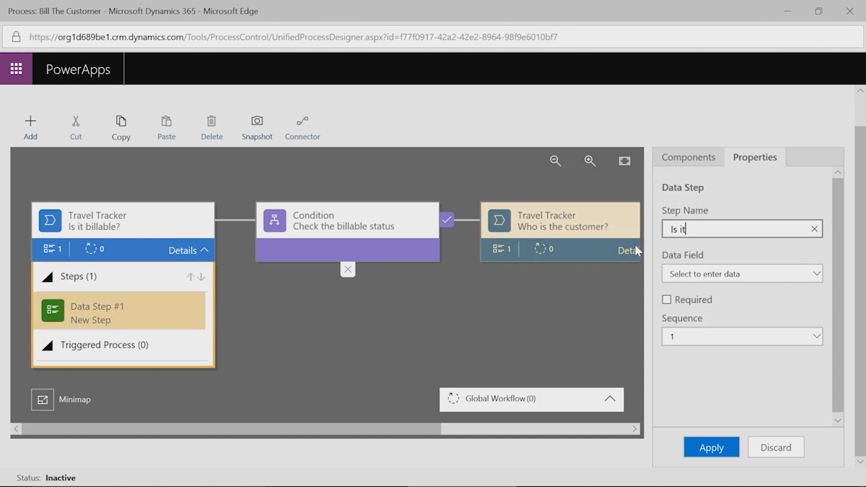
pyautogui.write(' billable?')
# Link the "Is it billable?" data step to the Billable field, make it required and apply the changes
pyautogui.click(774, 274)
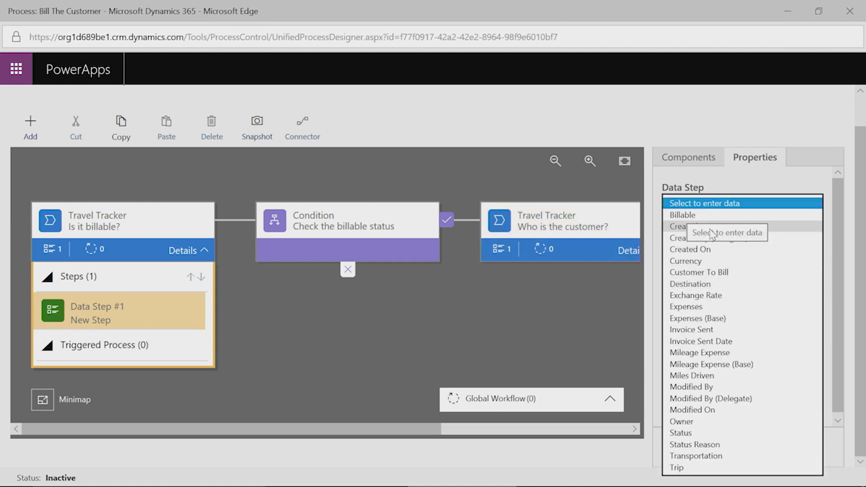
pyautogui.click(705, 217)
pyautogui.click(668, 300)
pyautogui.click(712, 448)
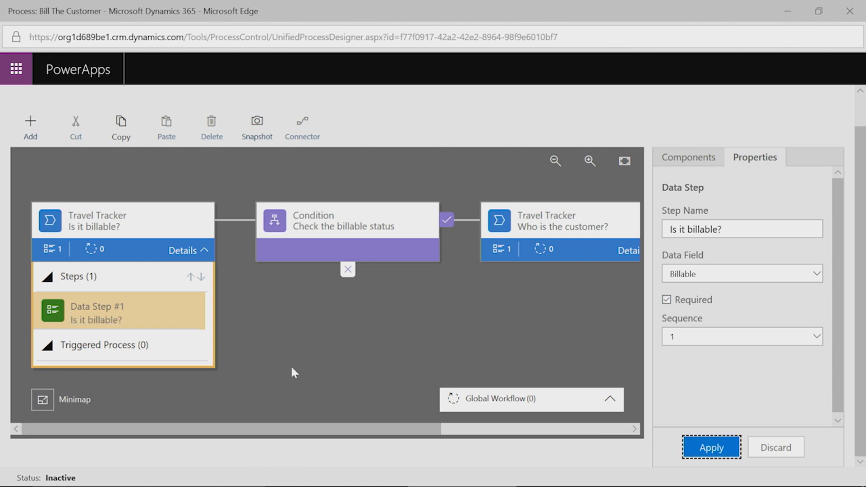
# Save, validate and activate the "Bill The Customer" business process flow
pyautogui.moveTo(339, 429); pyautogui.dragTo(617, 449)
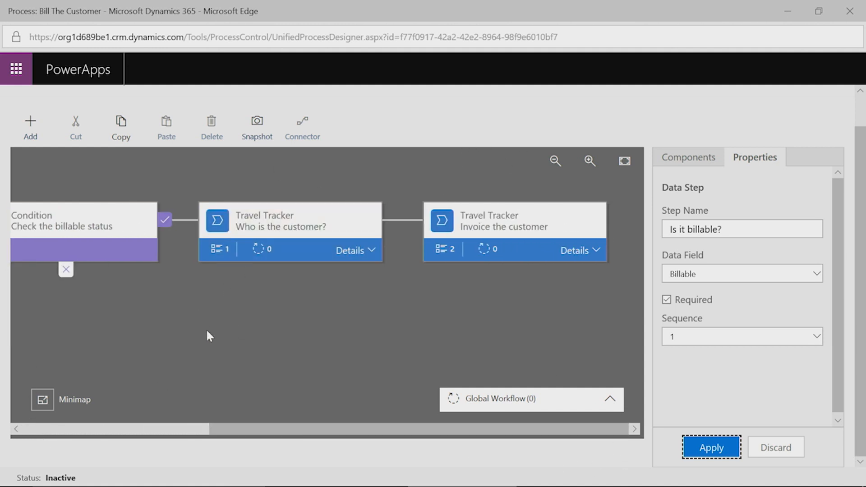
pyautogui.click(51, 431)
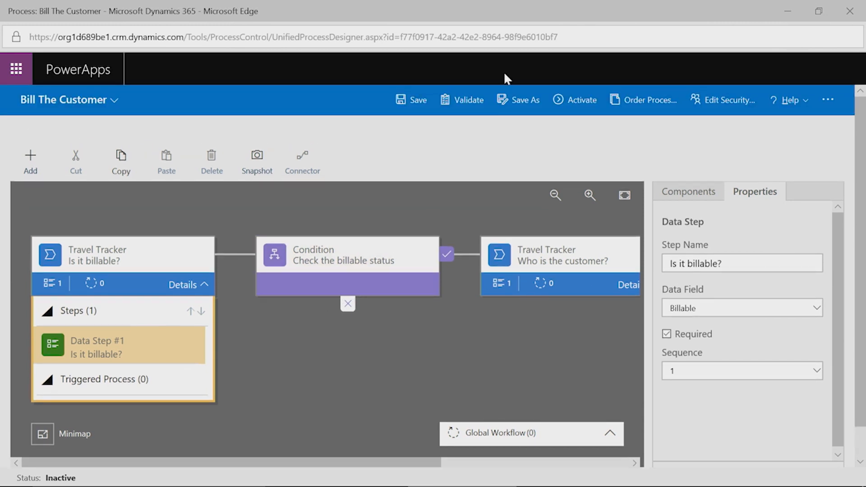
pyautogui.click(412, 101)
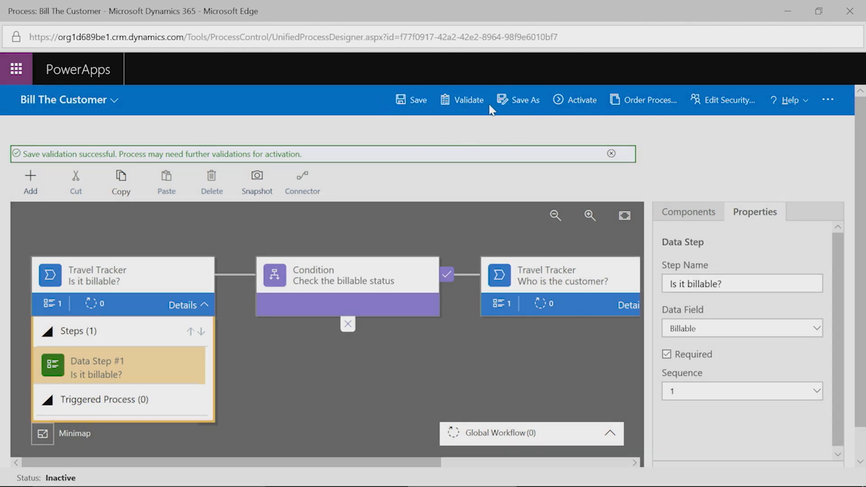
pyautogui.click(583, 96)
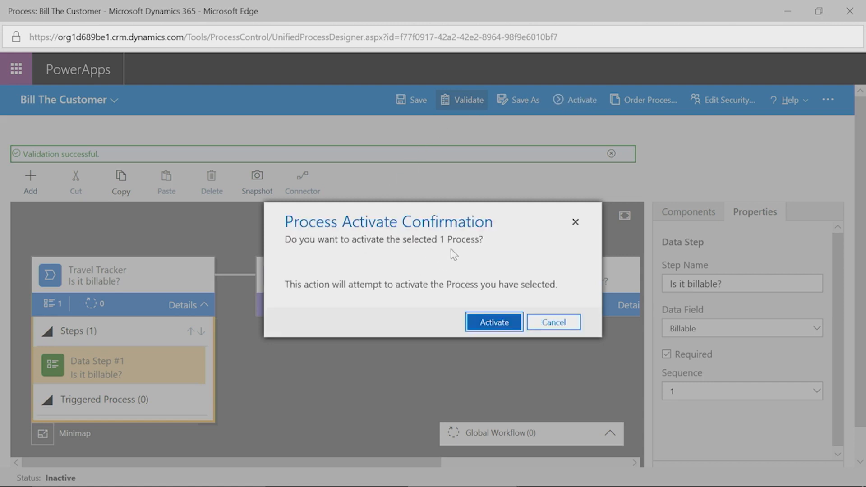
pyautogui.click(500, 330)
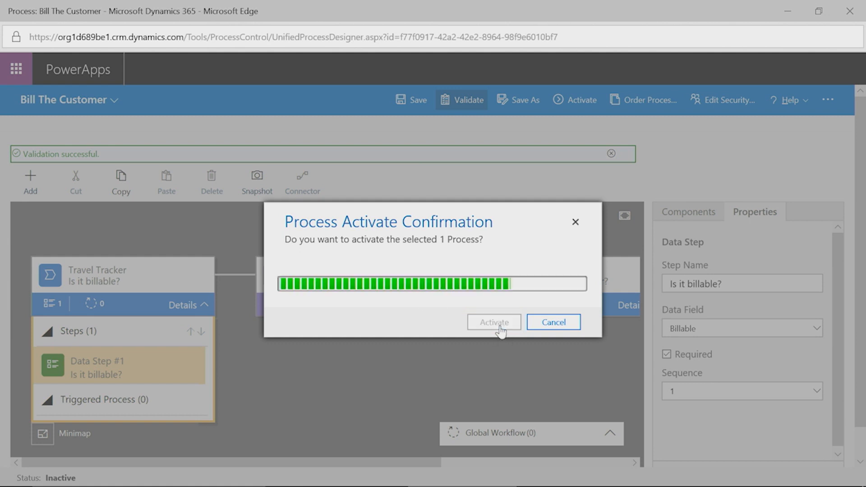